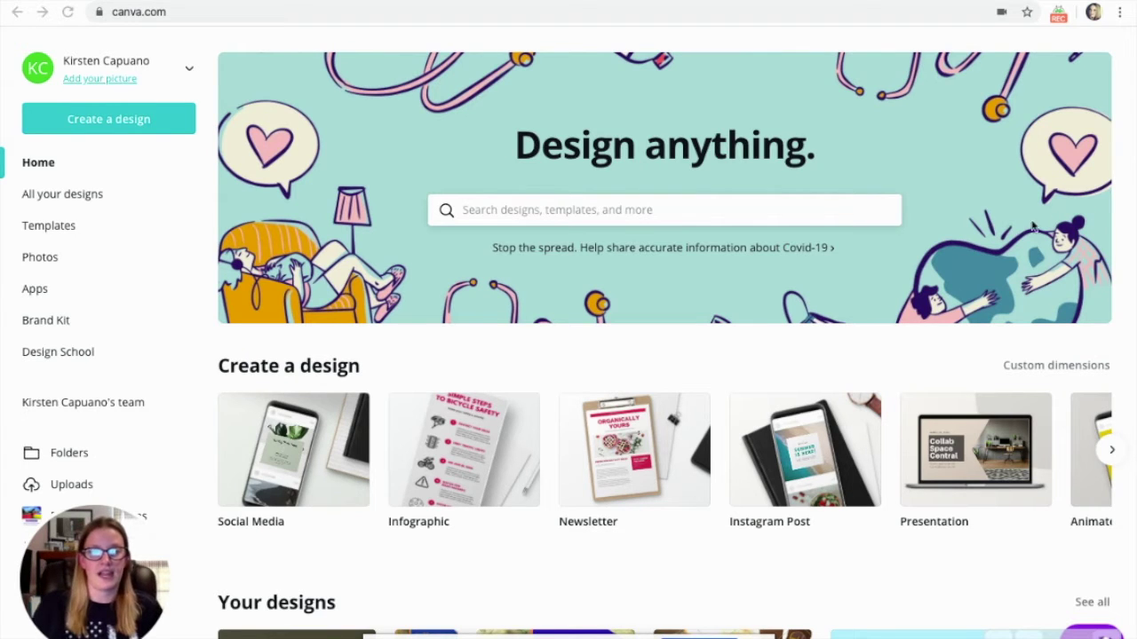
# Focus the Canva window and bring up the Create a design list of types.
pyautogui.scroll(-3, 593, 437)
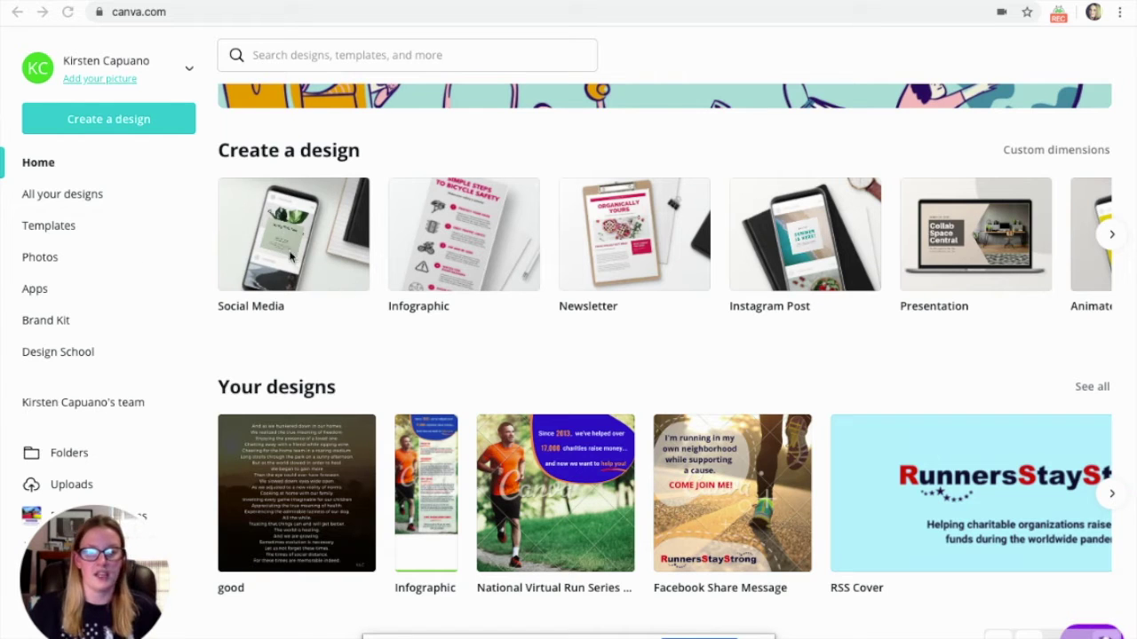
pyautogui.scroll(-1, 605, 484)
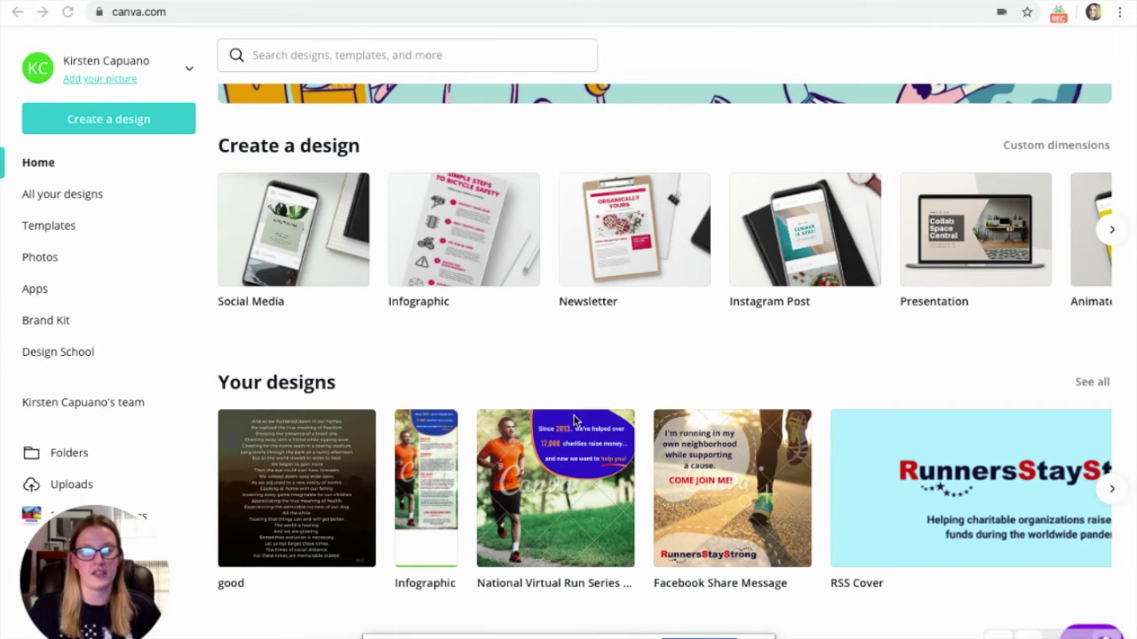
pyautogui.scroll(2, 573, 424)
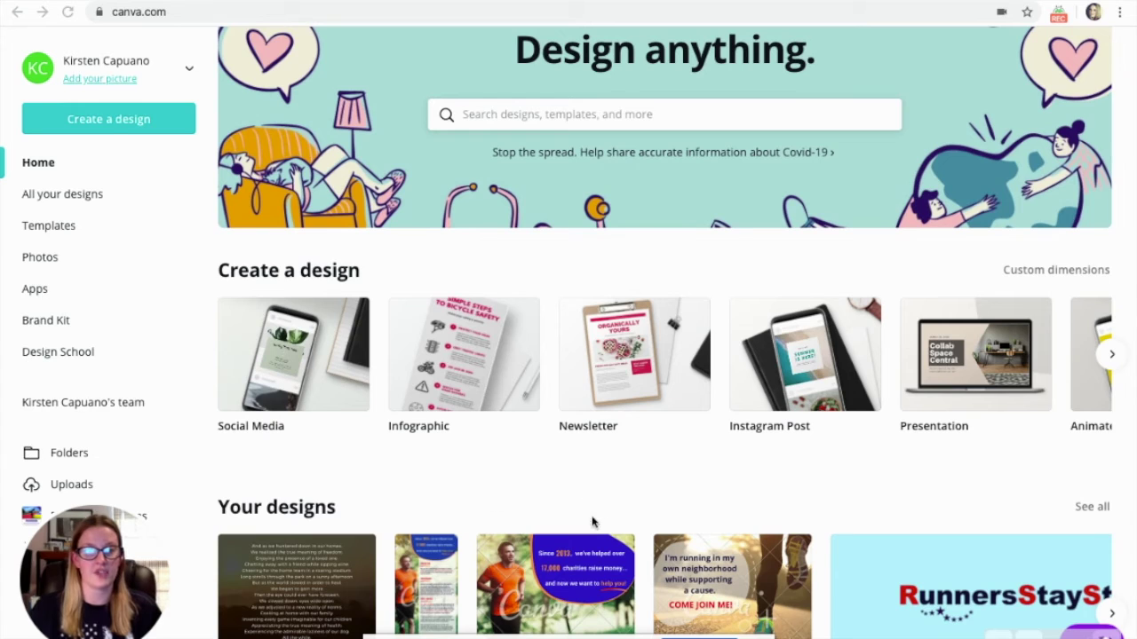
pyautogui.click(141, 122)
pyautogui.click(148, 123)
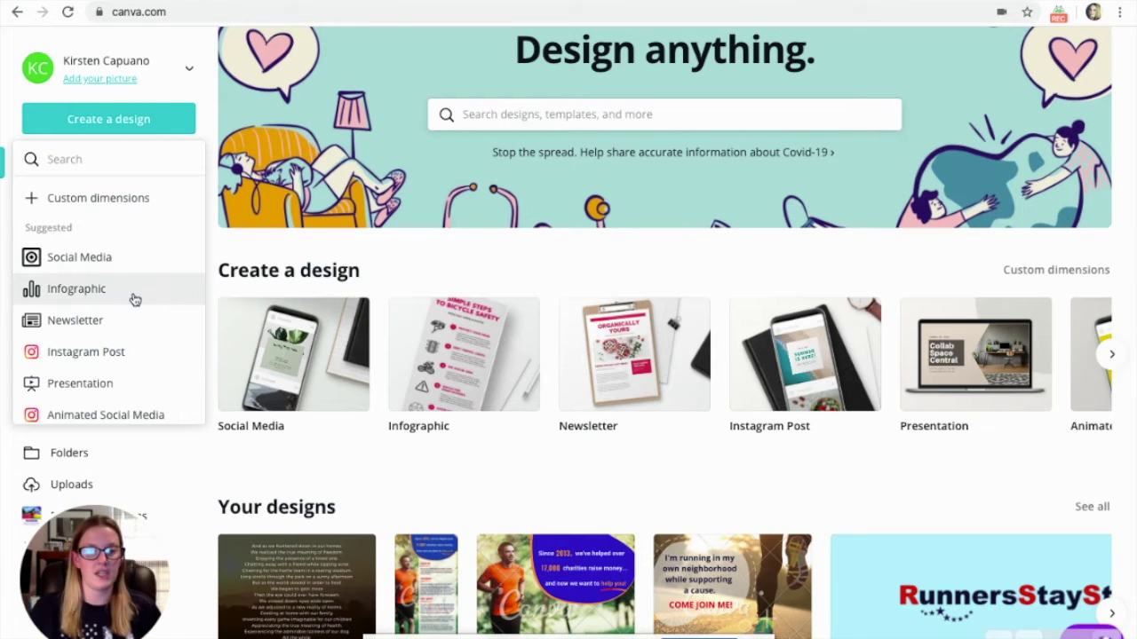
# Browse the design types and choose Social Media for a blank design.
pyautogui.scroll(-2, 133, 295)
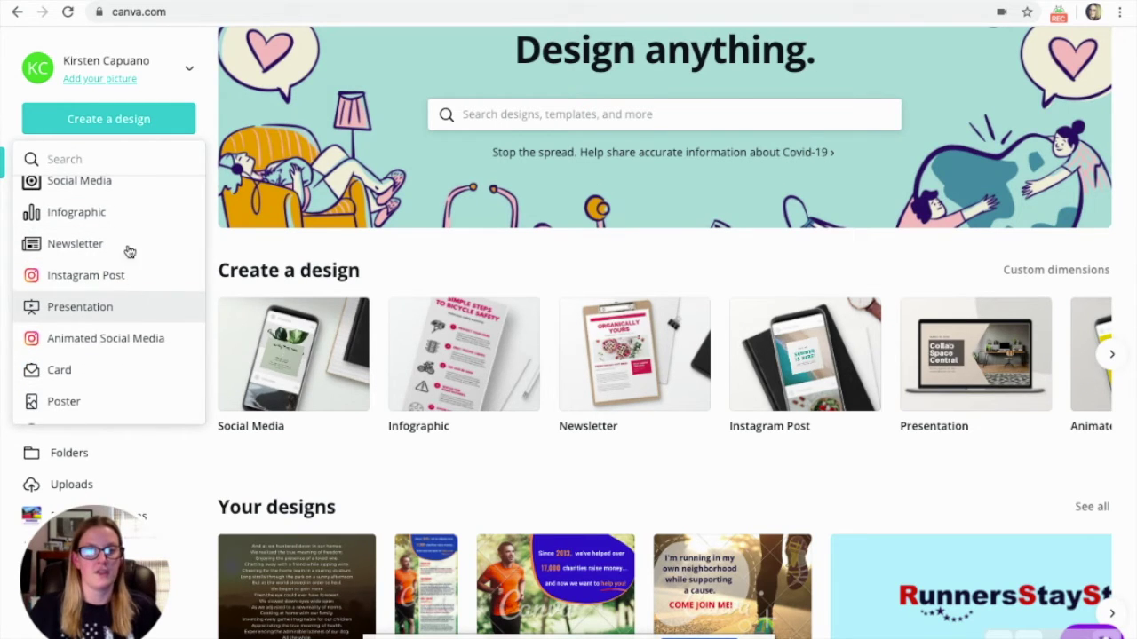
pyautogui.scroll(-1, 129, 199)
pyautogui.scroll(-1, 142, 231)
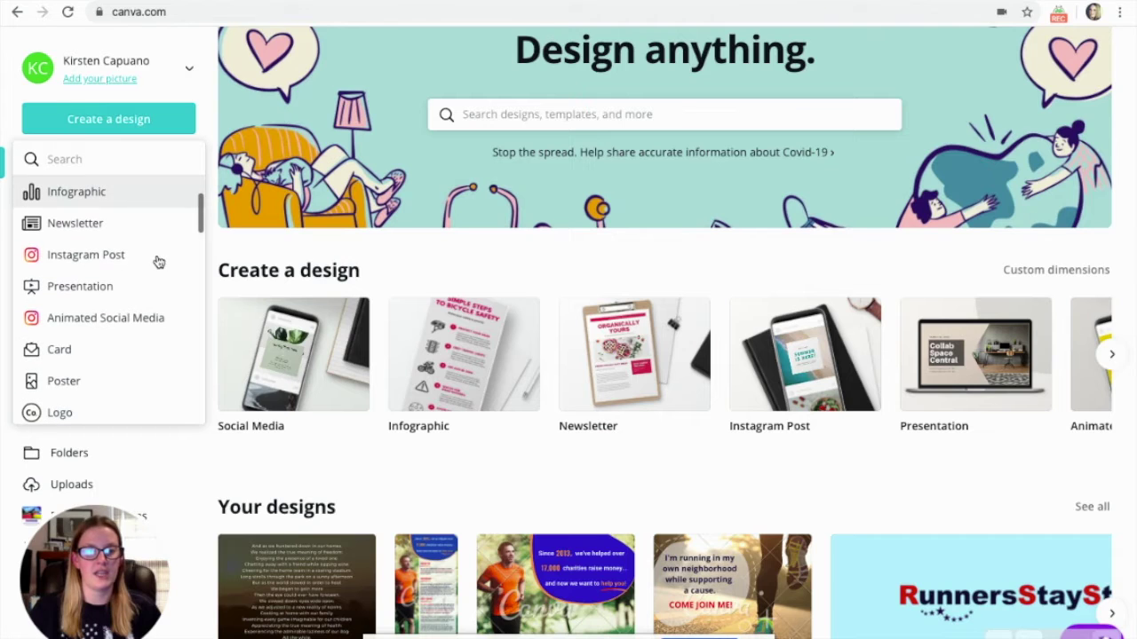
pyautogui.scroll(-4, 138, 370)
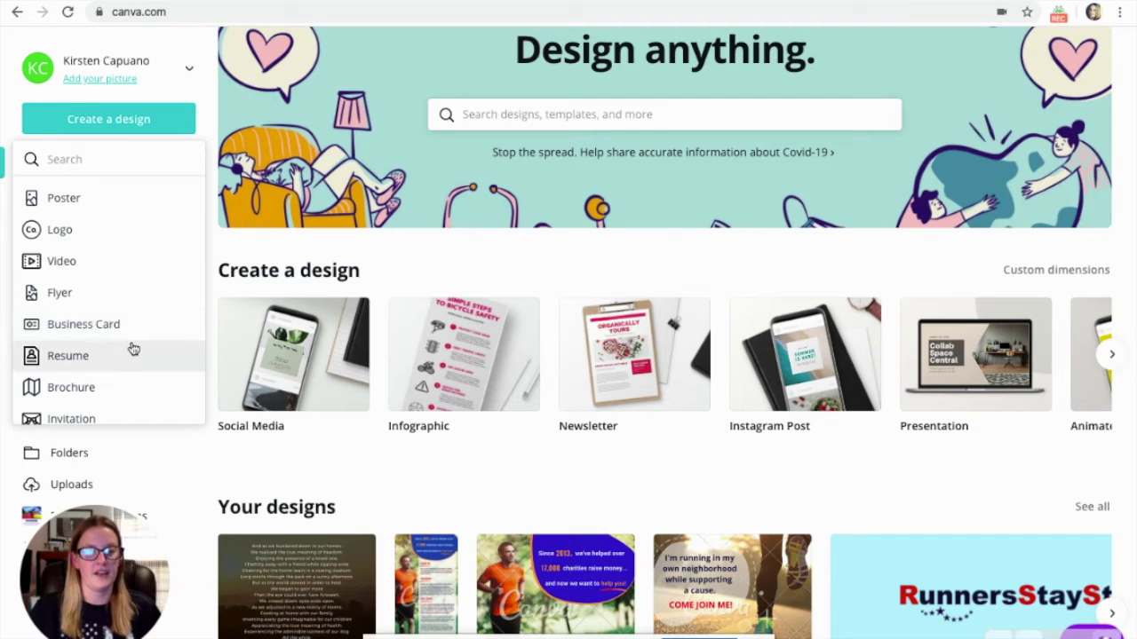
pyautogui.scroll(-2, 131, 346)
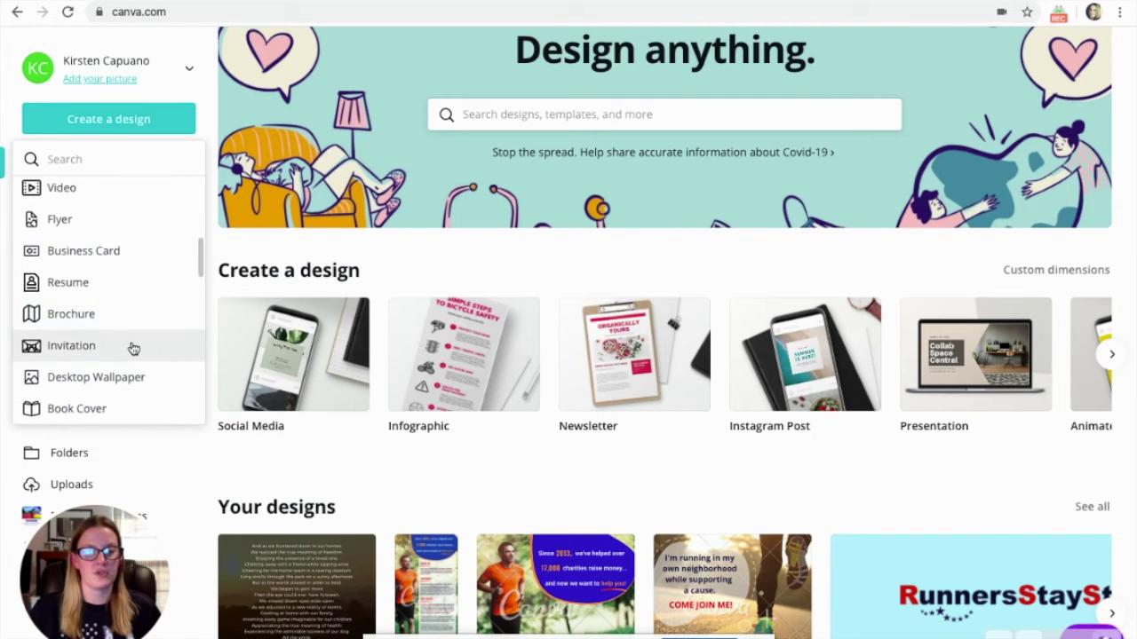
pyautogui.scroll(-8, 137, 337)
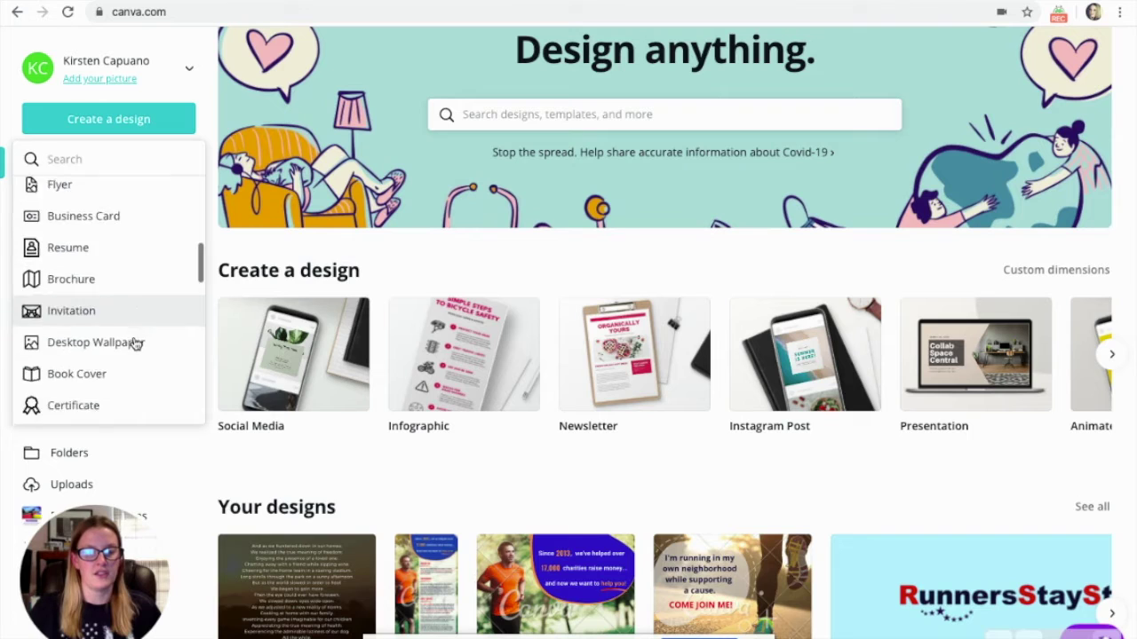
pyautogui.scroll(10, 133, 344)
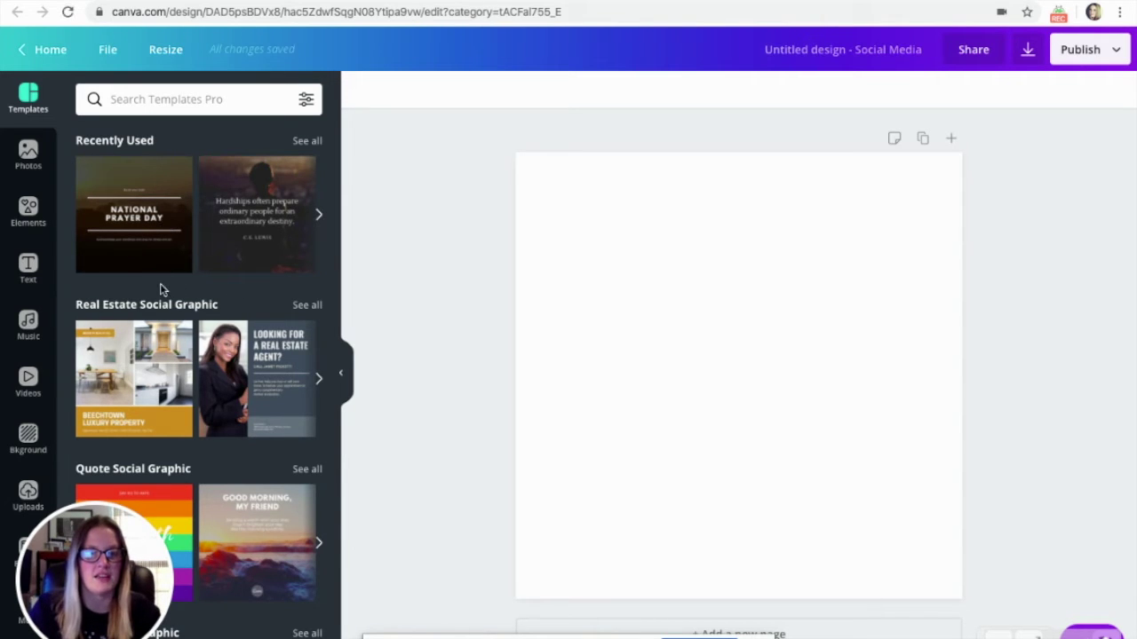
# Apply the National Prayer Day template from Recently Used to the blank page.
pyautogui.scroll(-1, 262, 404)
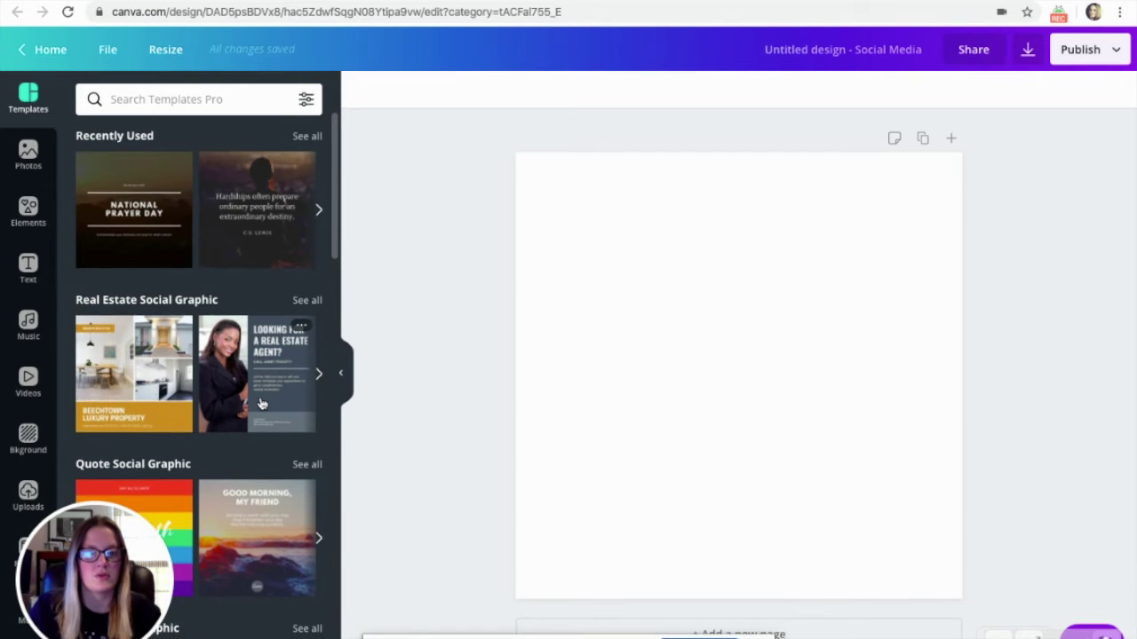
pyautogui.scroll(-6, 261, 404)
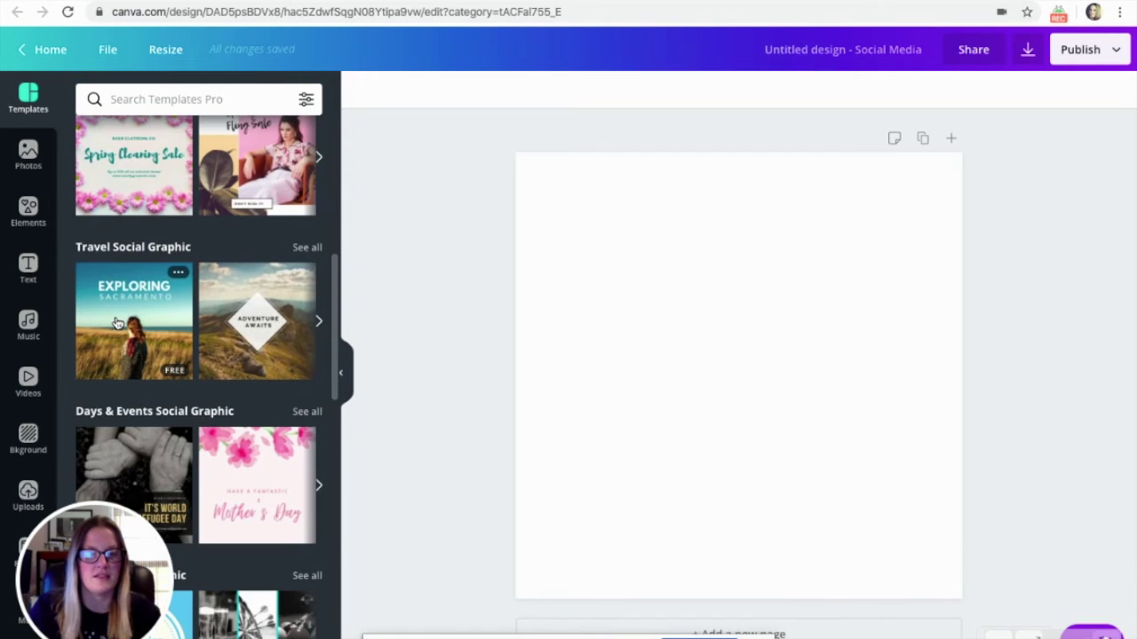
pyautogui.scroll(-2, 261, 471)
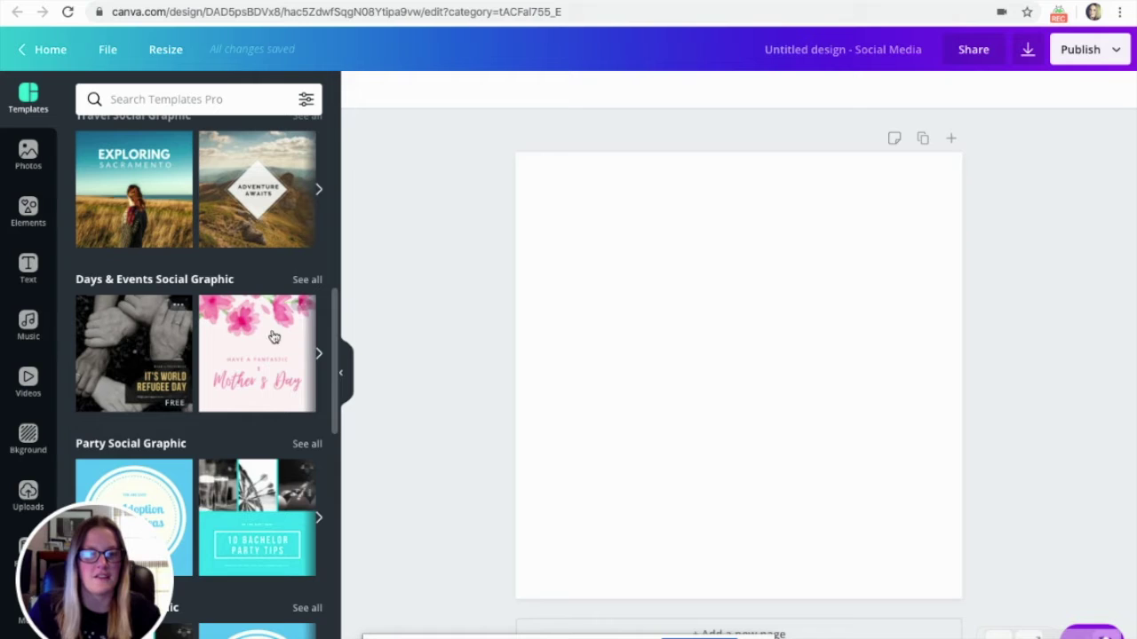
pyautogui.scroll(-2, 267, 532)
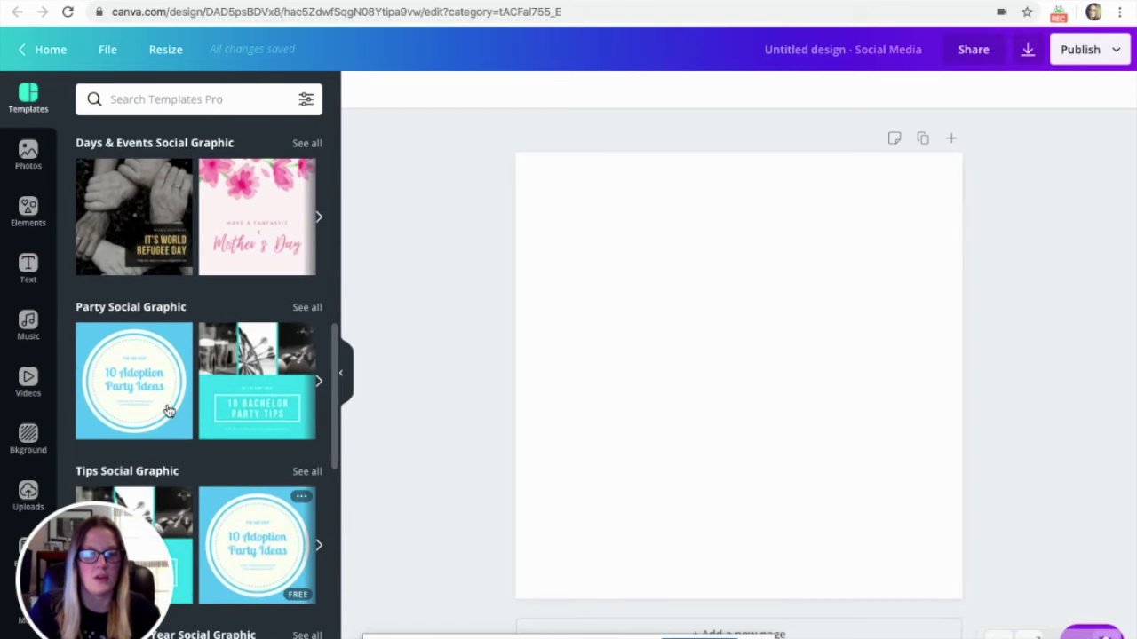
pyautogui.scroll(-1, 290, 505)
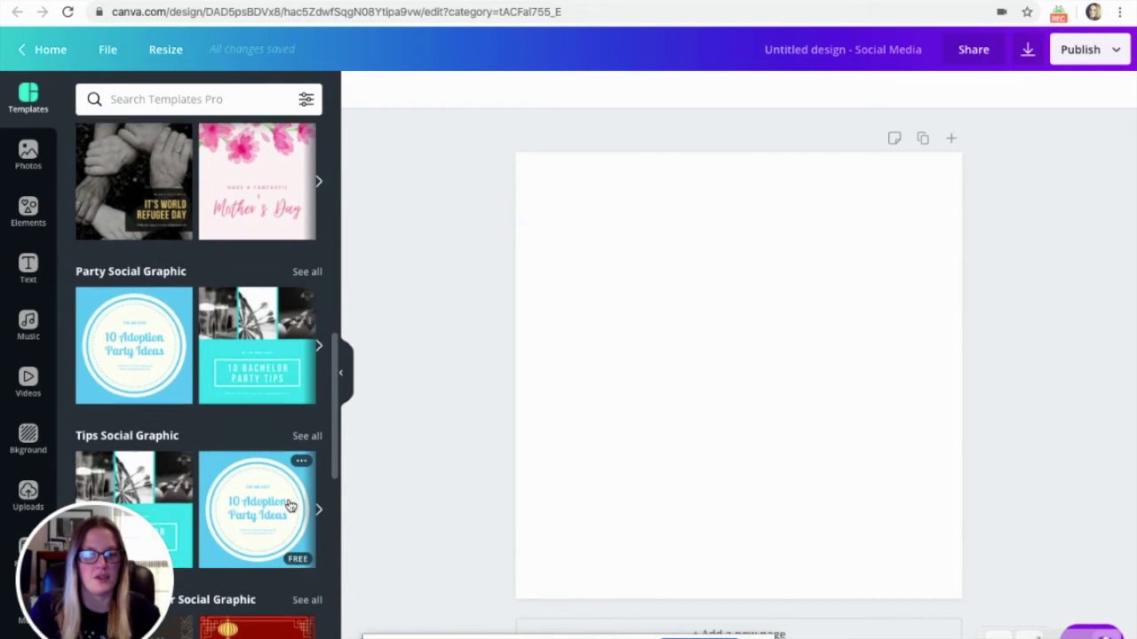
pyautogui.scroll(-2, 290, 505)
pyautogui.scroll(3, 256, 460)
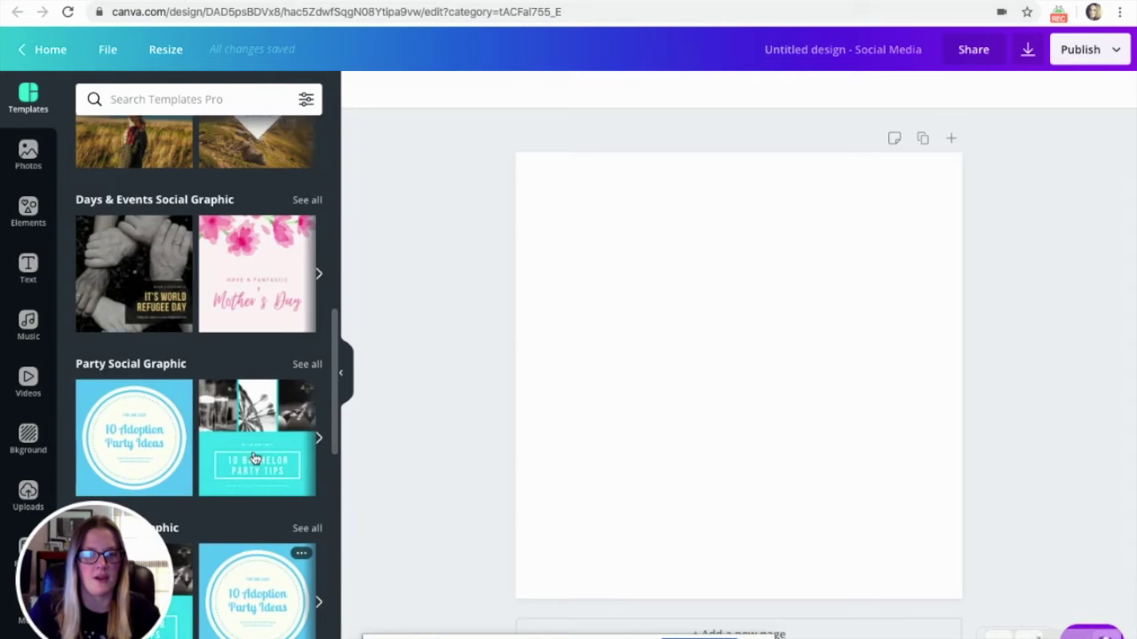
pyautogui.scroll(5, 255, 459)
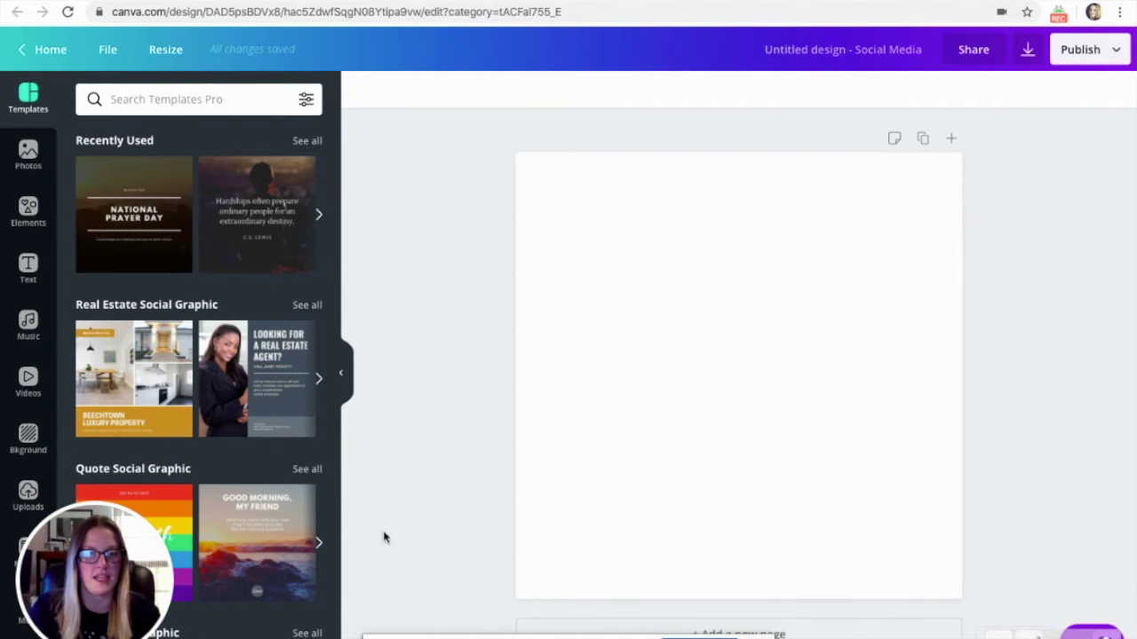
pyautogui.click(131, 222)
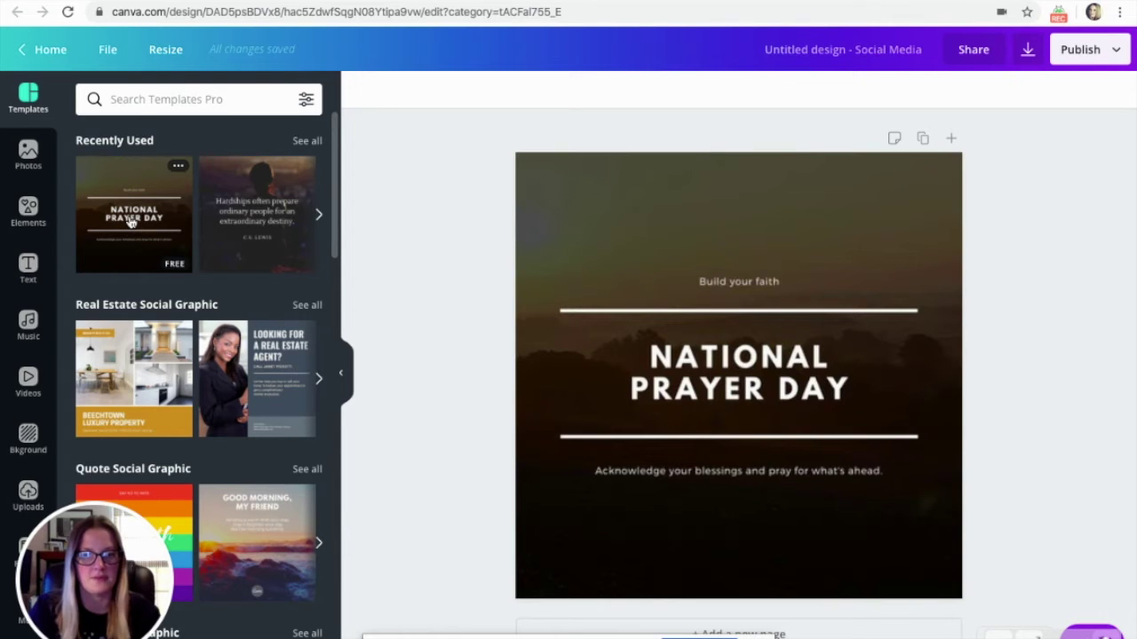
# Swap in the 'Looking for a Real Estate Agent' template and select its agent photo.
pyautogui.click(284, 229)
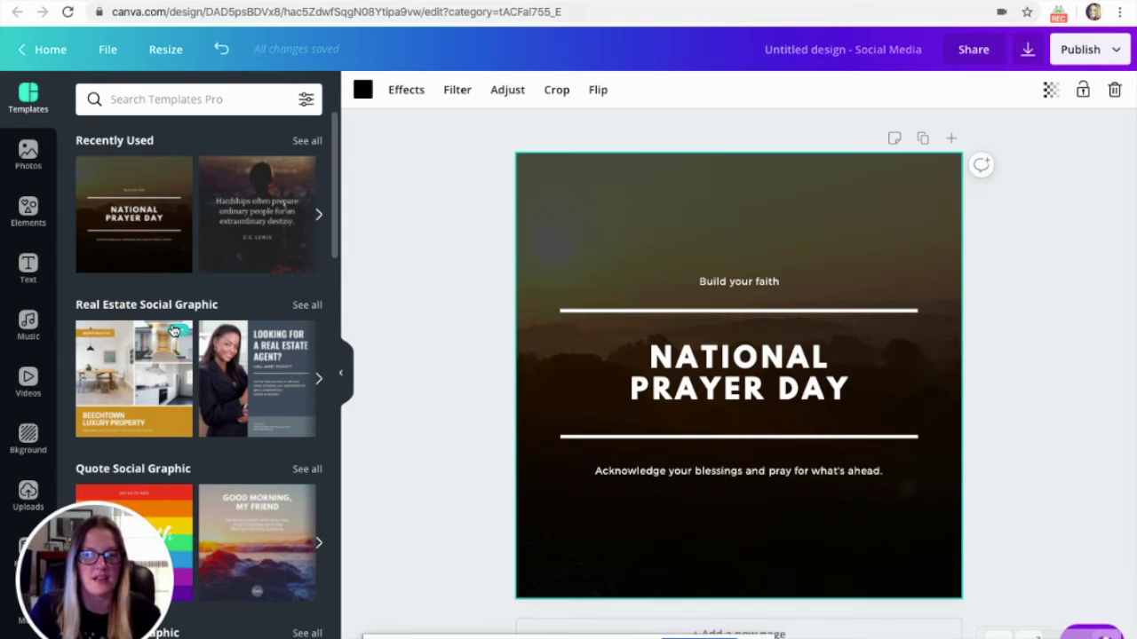
pyautogui.scroll(-2, 175, 331)
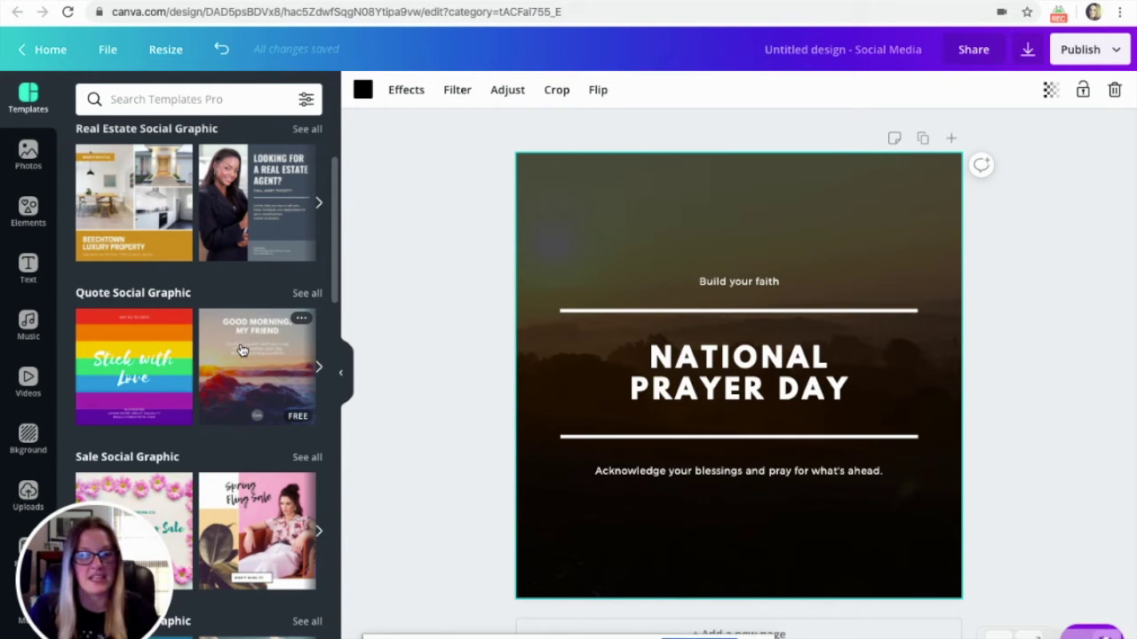
pyautogui.scroll(2, 240, 350)
pyautogui.click(268, 302)
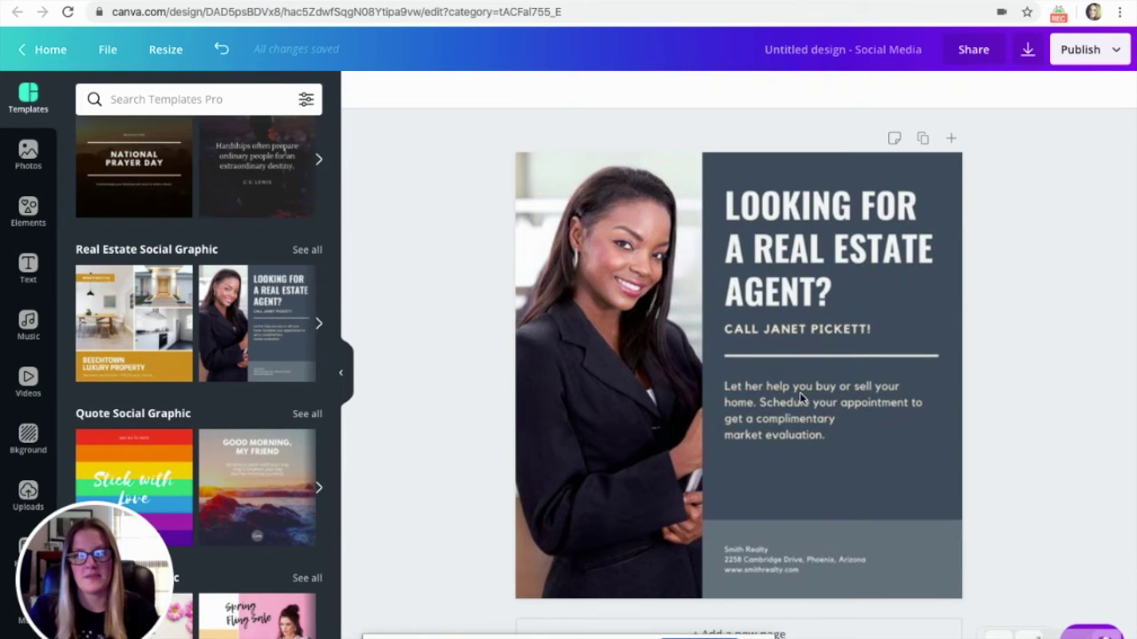
pyautogui.click(509, 436)
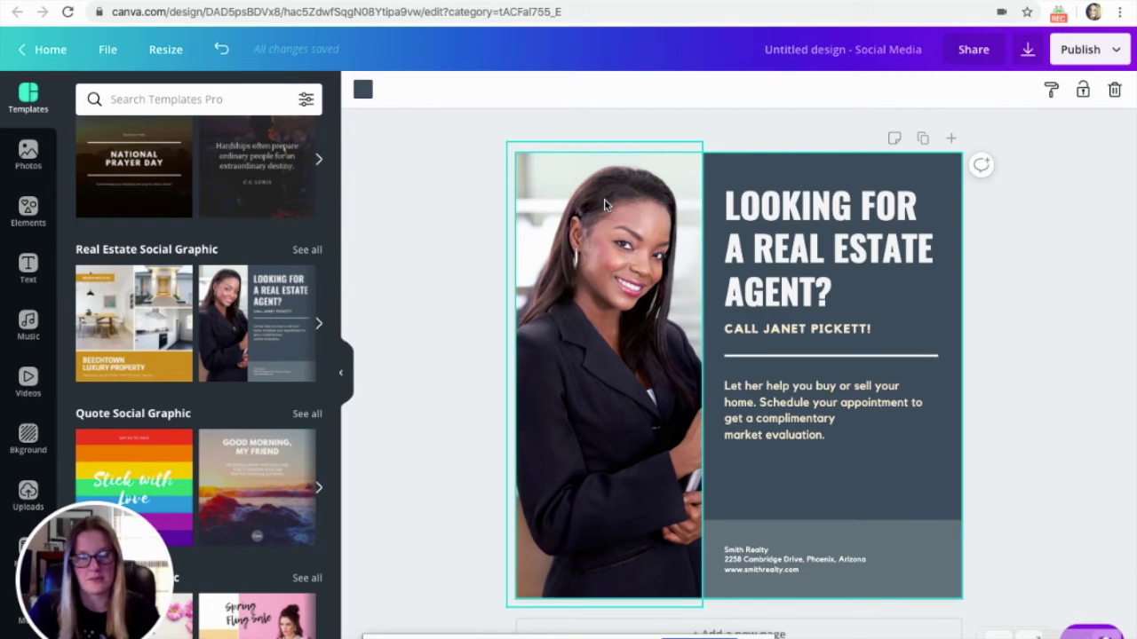
pyautogui.click(28, 153)
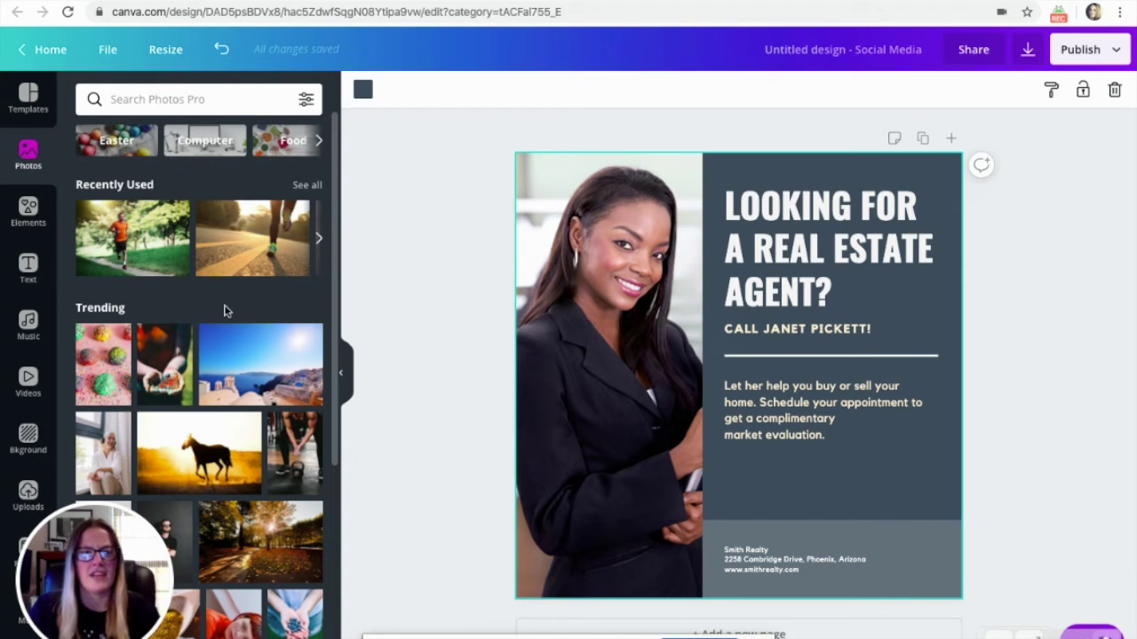
pyautogui.scroll(-10, 225, 311)
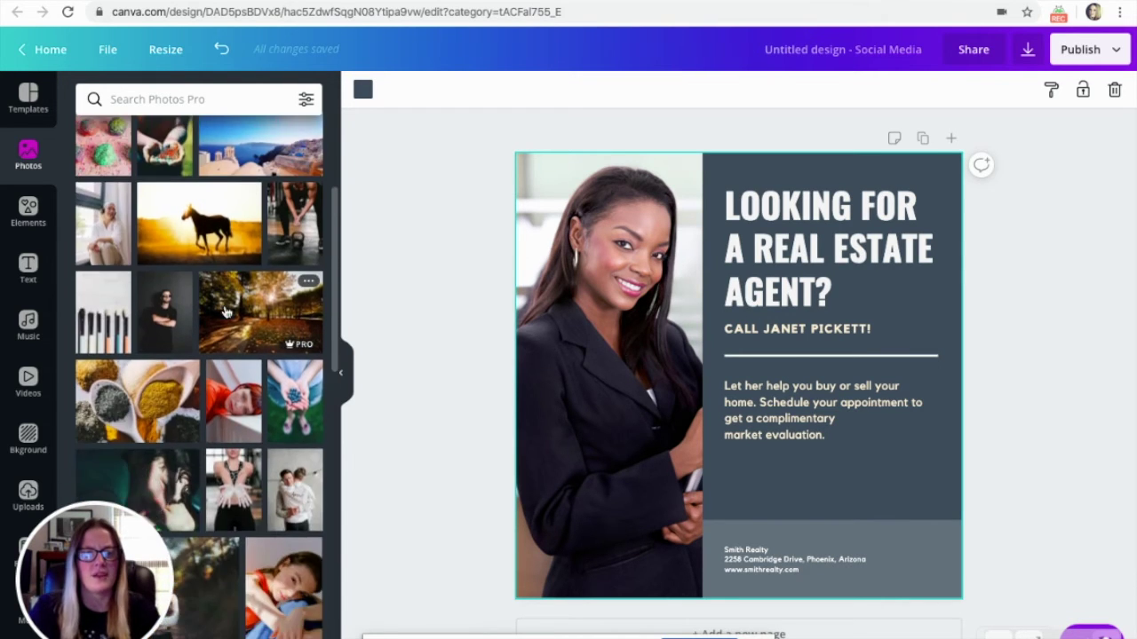
pyautogui.scroll(-10, 225, 311)
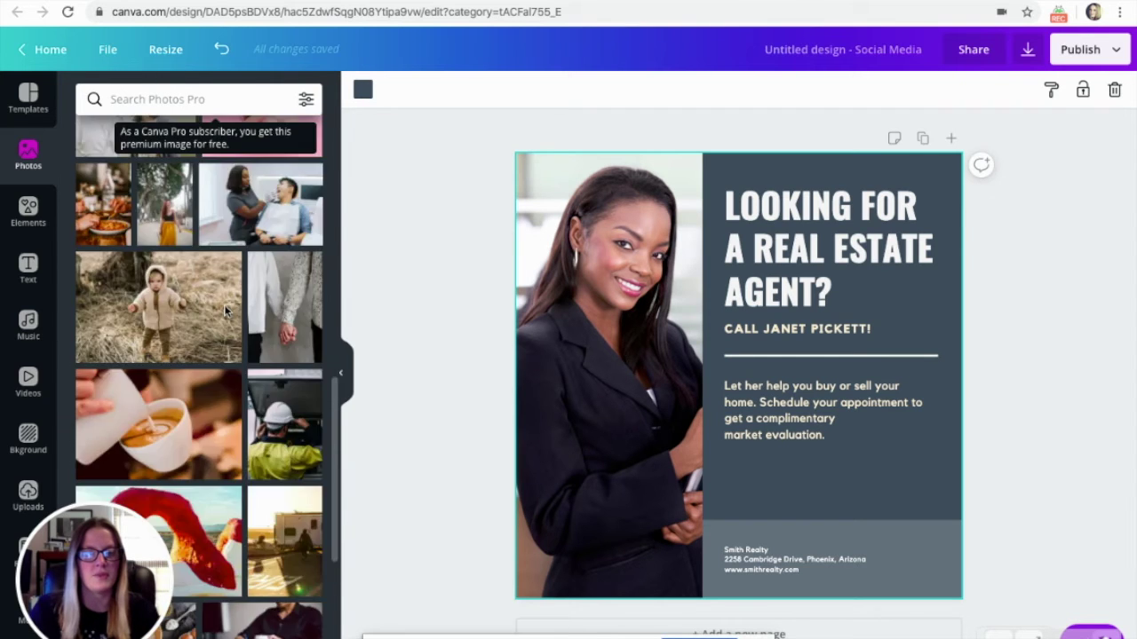
pyautogui.scroll(-10, 225, 311)
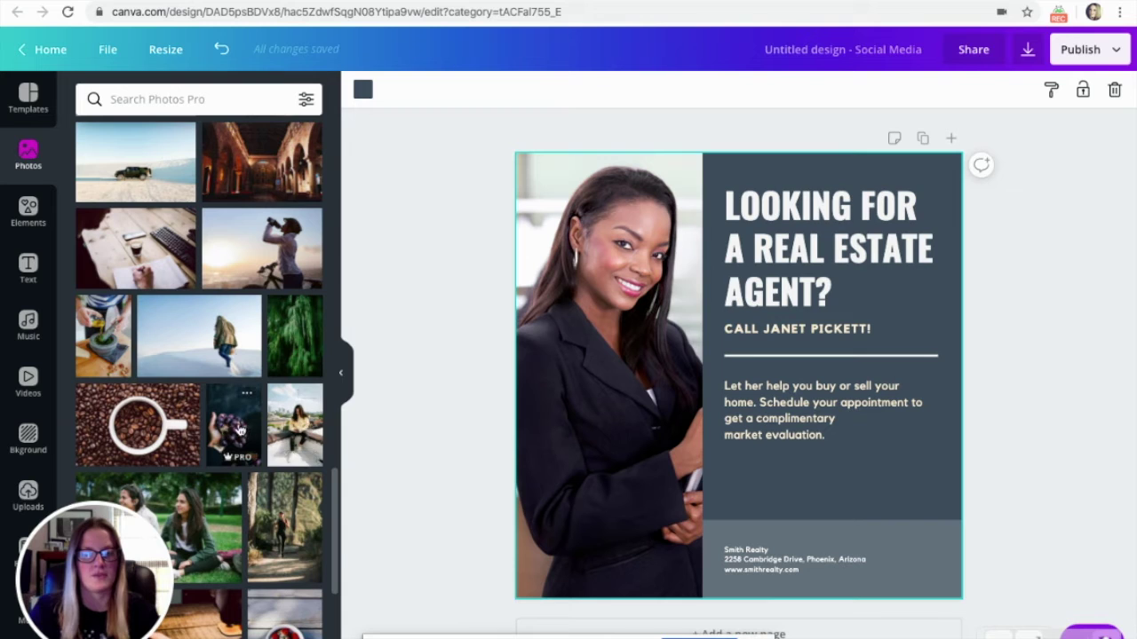
pyautogui.click(25, 200)
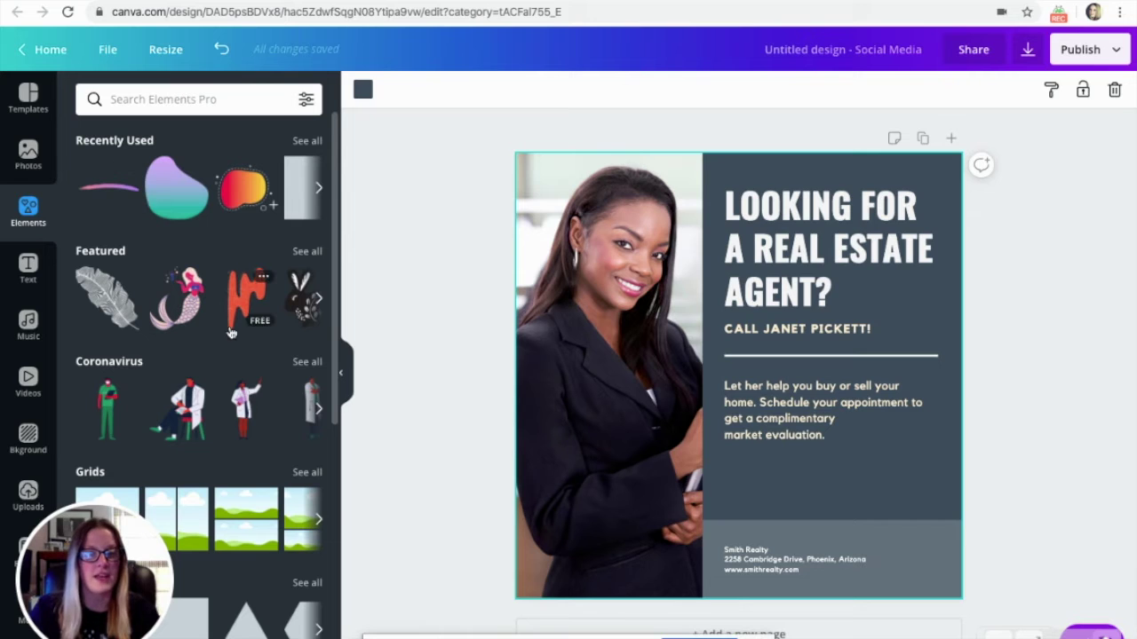
# Add a gradient blob from Recently Used, move and enlarge it, then delete it.
pyautogui.click(174, 186)
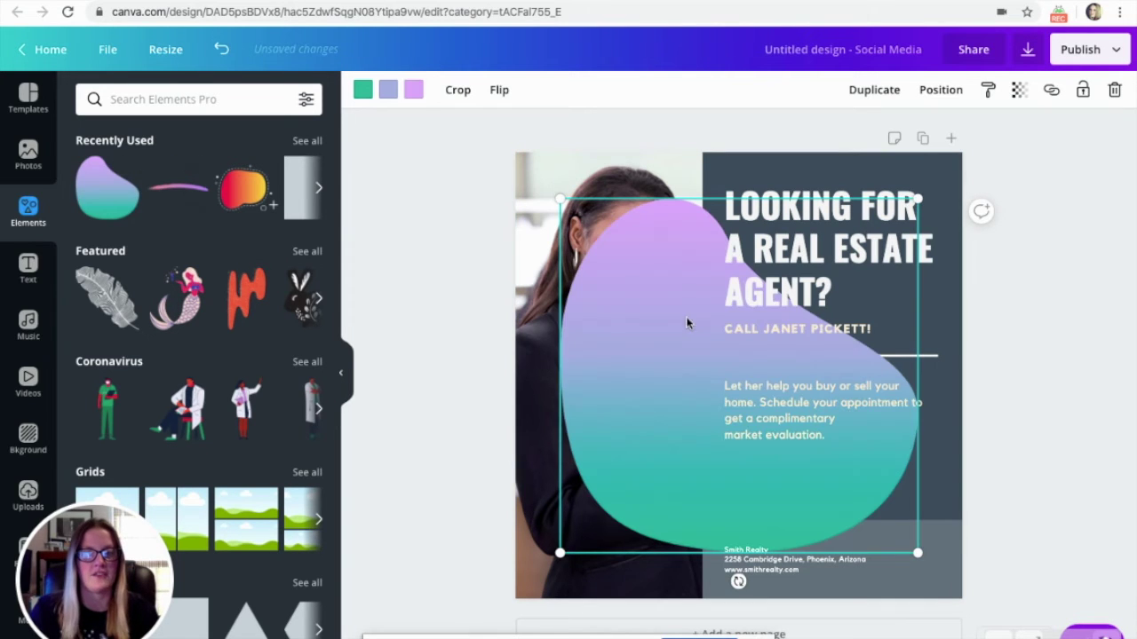
pyautogui.moveTo(609, 370); pyautogui.dragTo(663, 363)
pyautogui.moveTo(614, 560); pyautogui.dragTo(496, 499)
pyautogui.moveTo(558, 247); pyautogui.dragTo(558, 247)
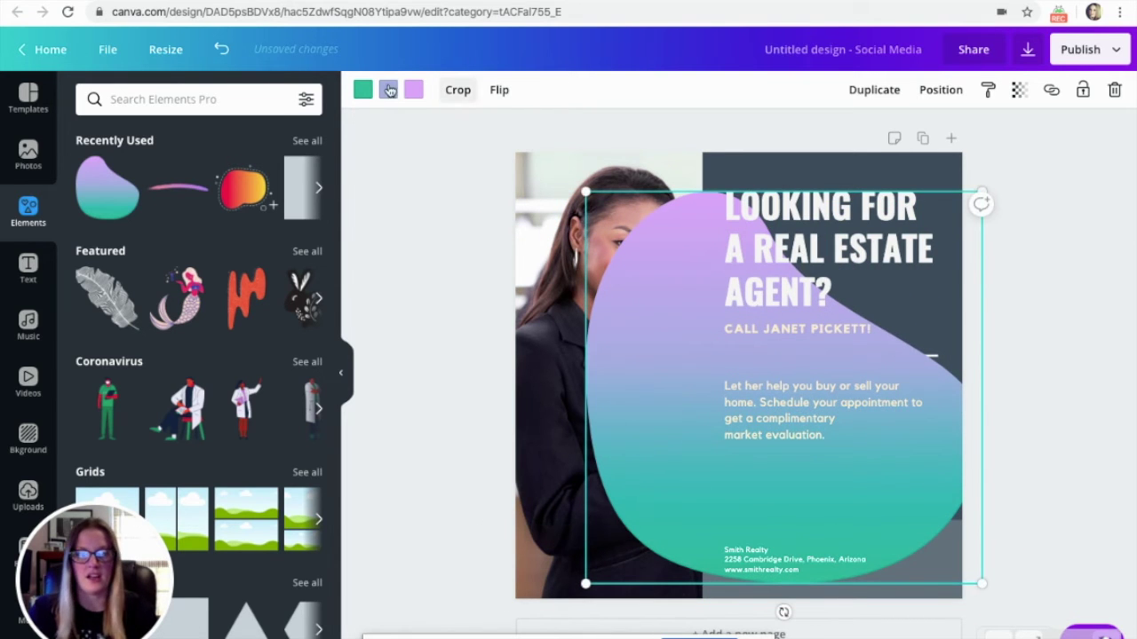
pyautogui.moveTo(599, 374); pyautogui.dragTo(554, 347)
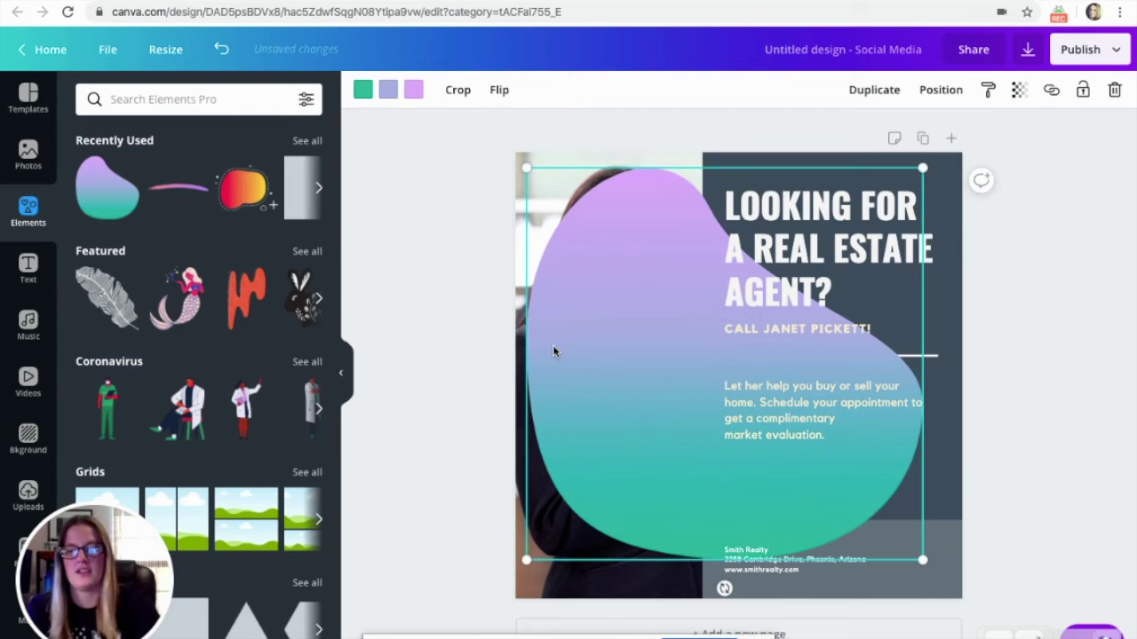
pyautogui.press('Delete')
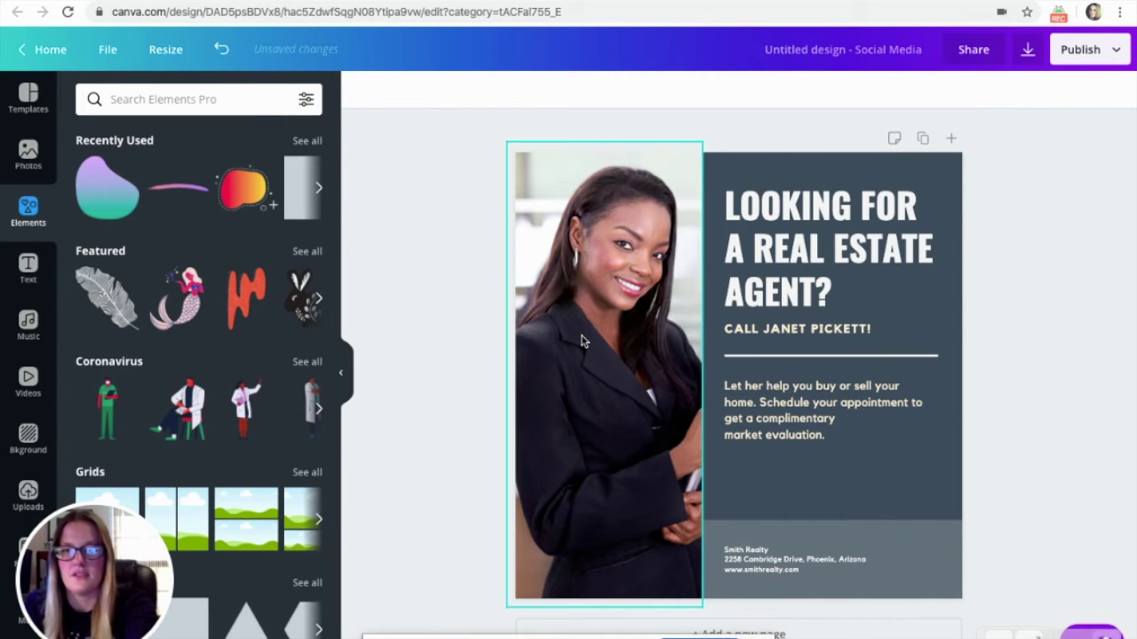
pyautogui.click(802, 227)
# Select the heading and the agent photo, browse Elements, and bring up the Text panel.
pyautogui.click(802, 227)
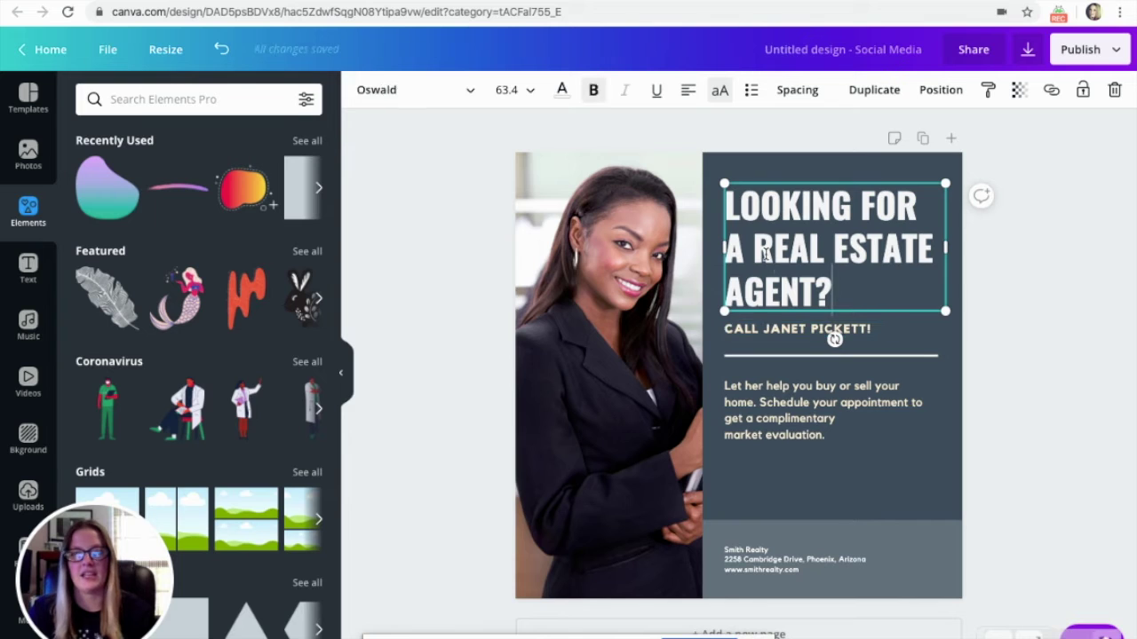
pyautogui.click(569, 269)
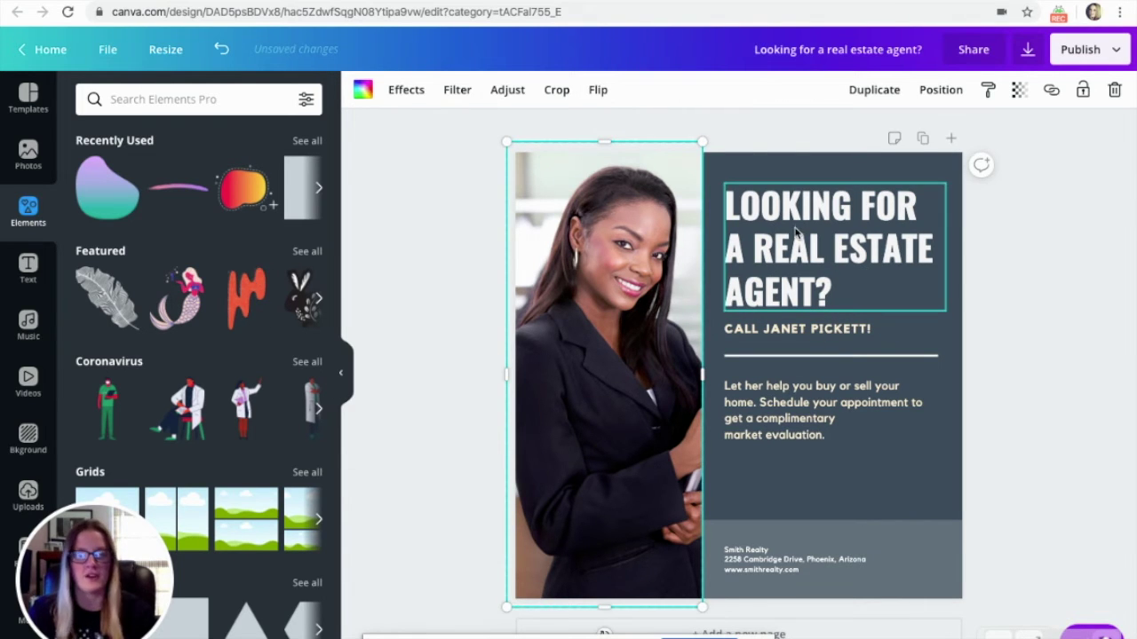
pyautogui.click(755, 233)
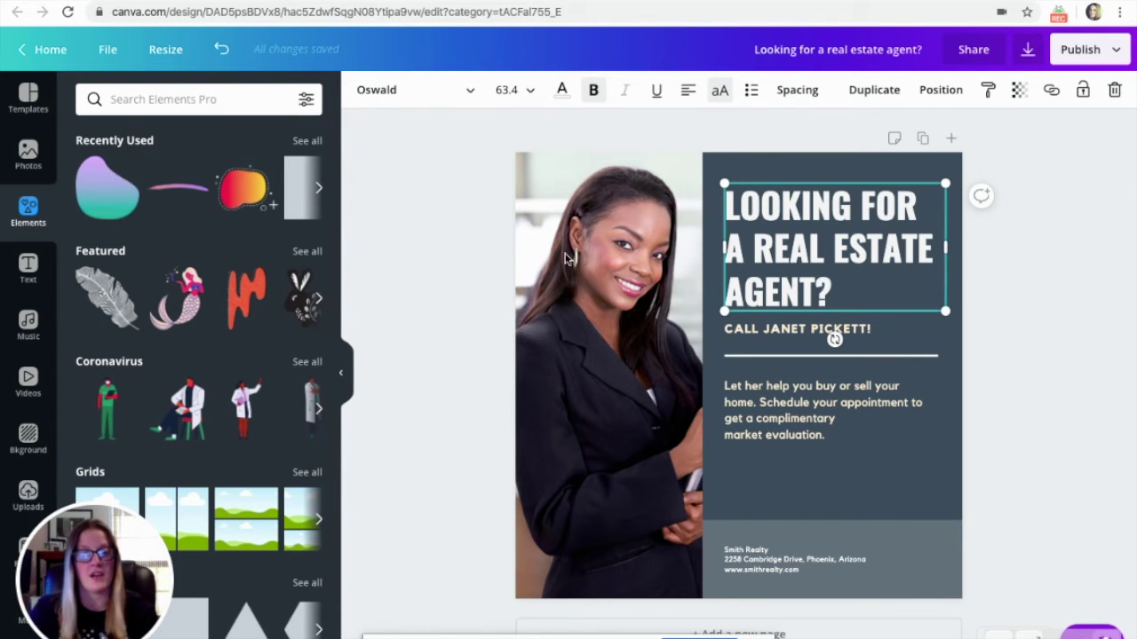
pyautogui.scroll(-5, 195, 424)
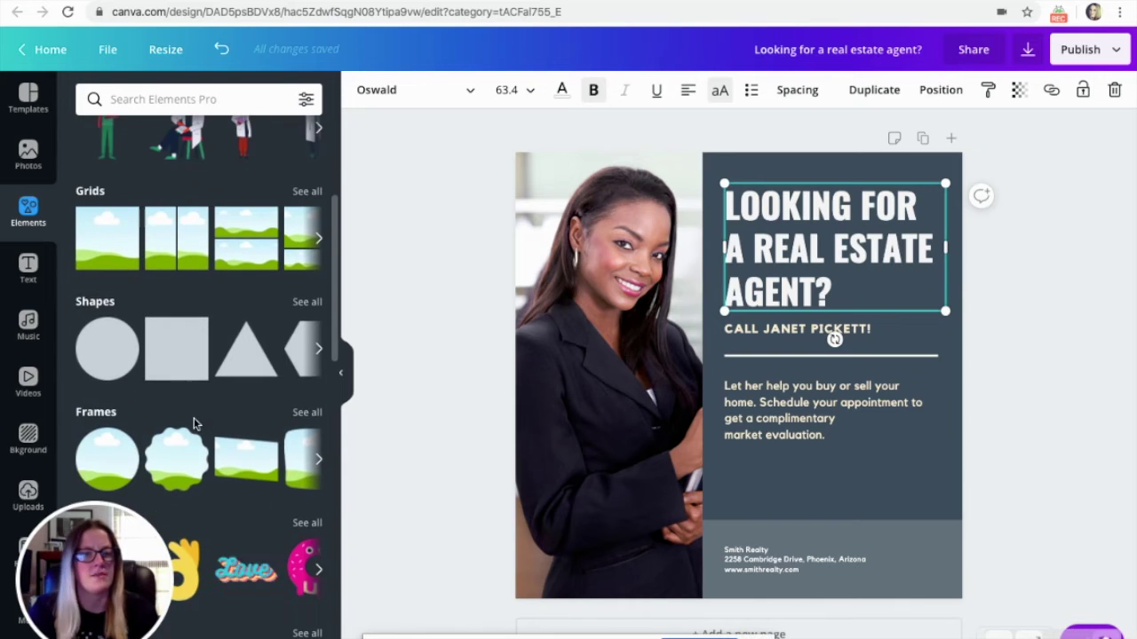
pyautogui.scroll(-2, 193, 424)
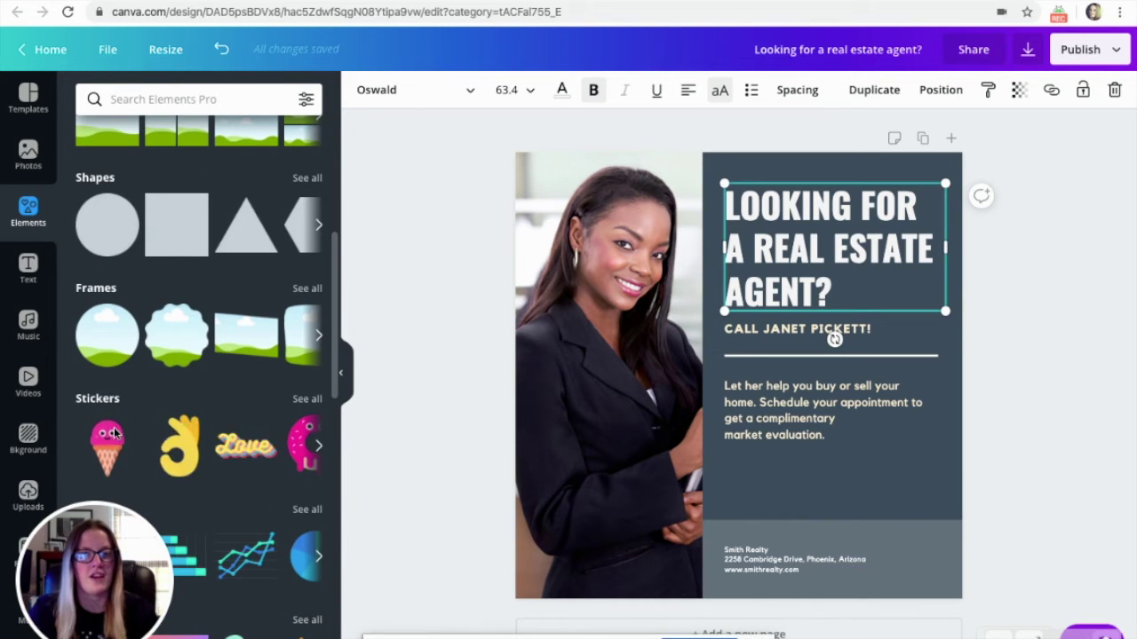
pyautogui.scroll(1, 114, 433)
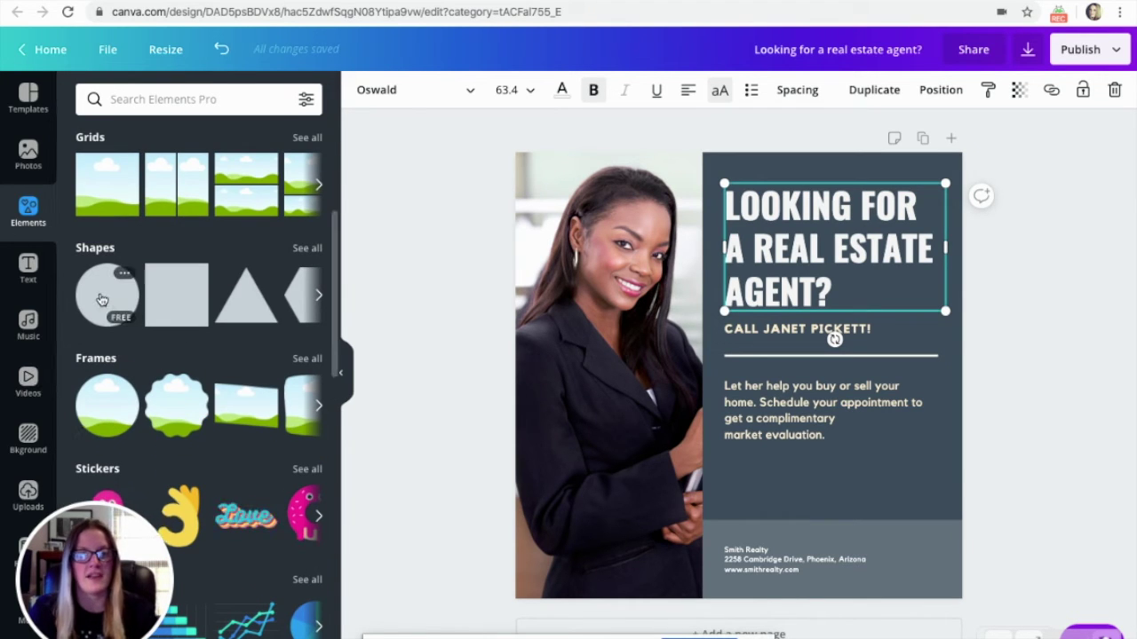
pyautogui.scroll(4, 102, 299)
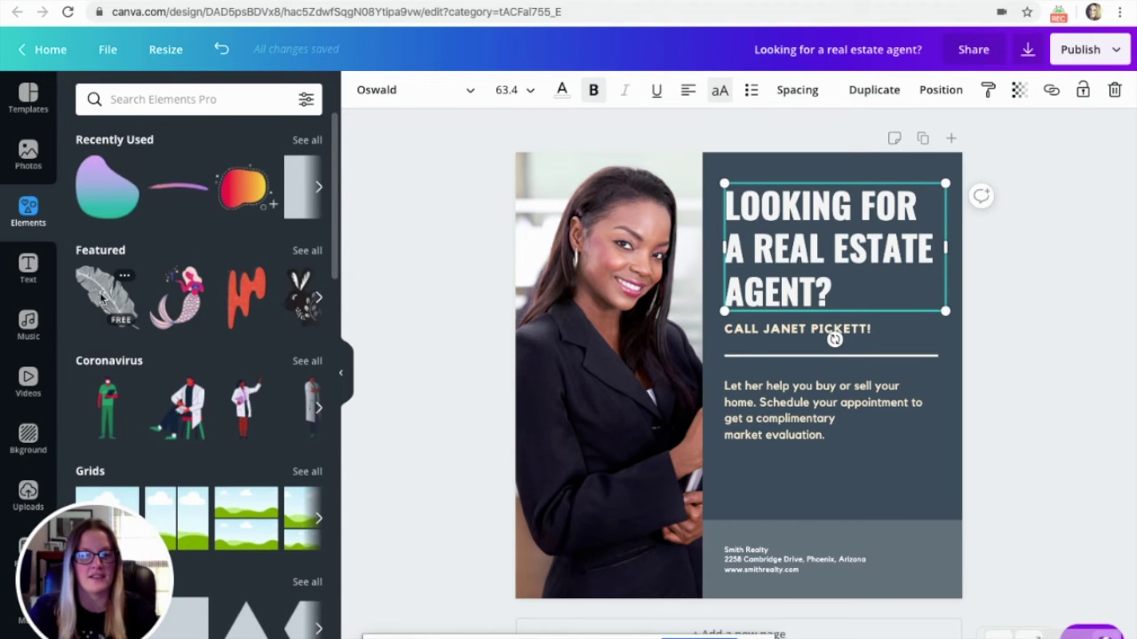
pyautogui.scroll(-10, 102, 300)
pyautogui.scroll(2, 102, 299)
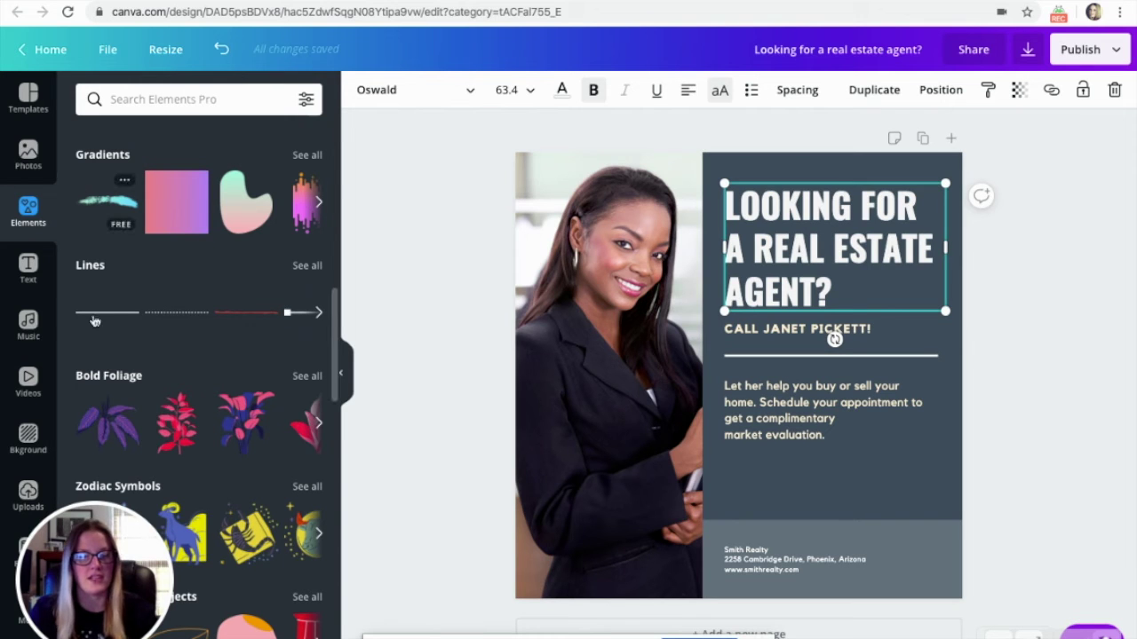
pyautogui.click(27, 278)
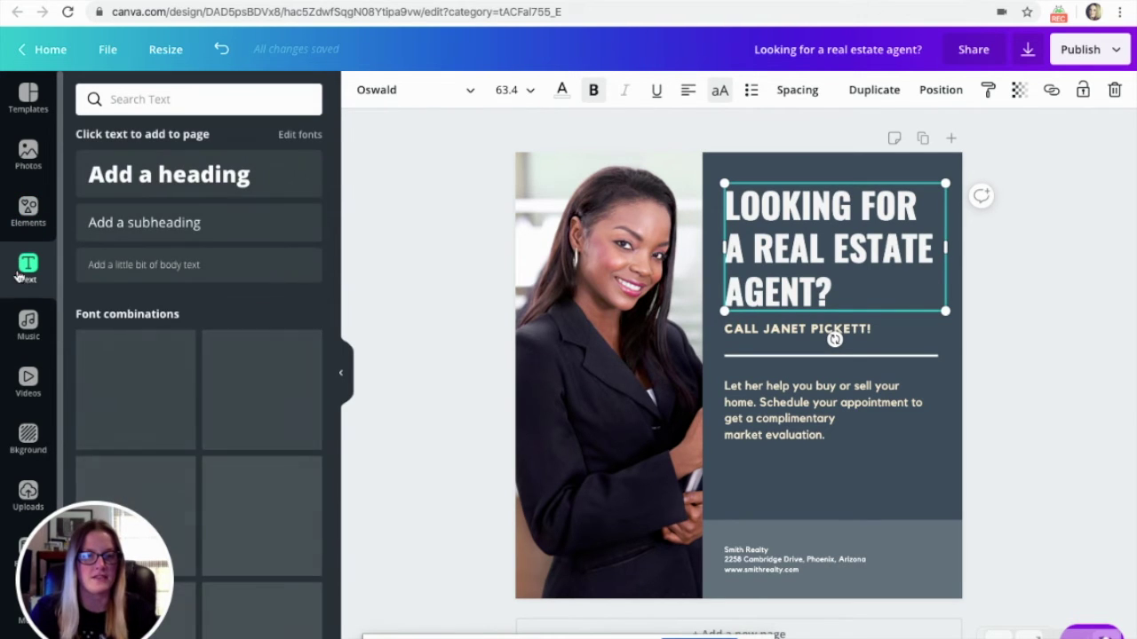
# Browse font combinations, then add the CHRONO900 logo from Uploads to the post.
pyautogui.scroll(-3, 313, 356)
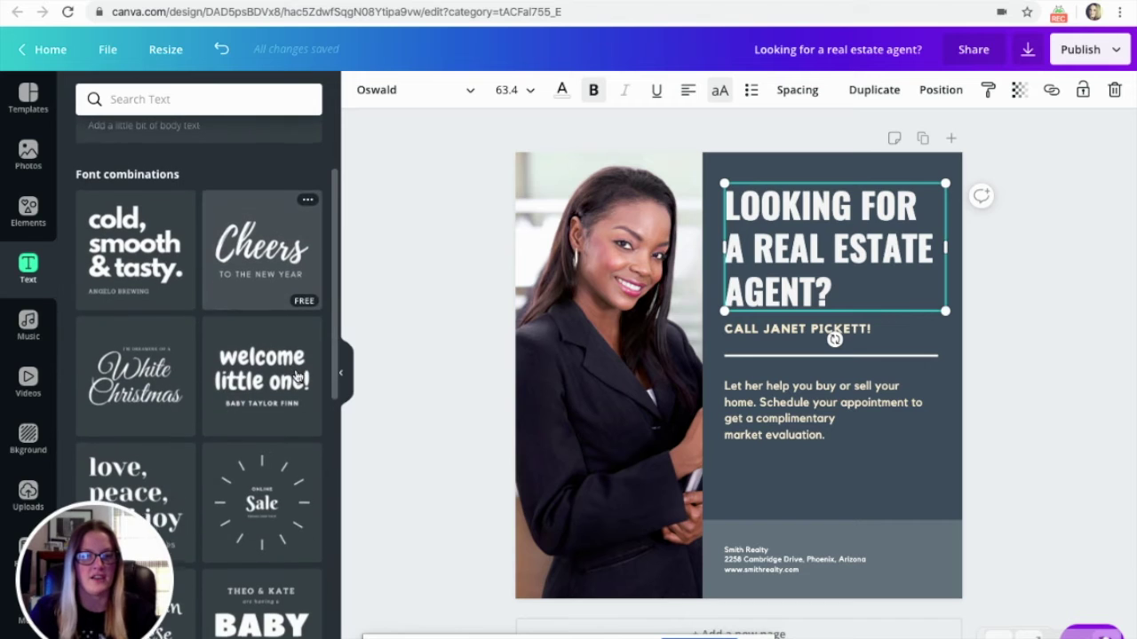
pyautogui.scroll(-4, 195, 442)
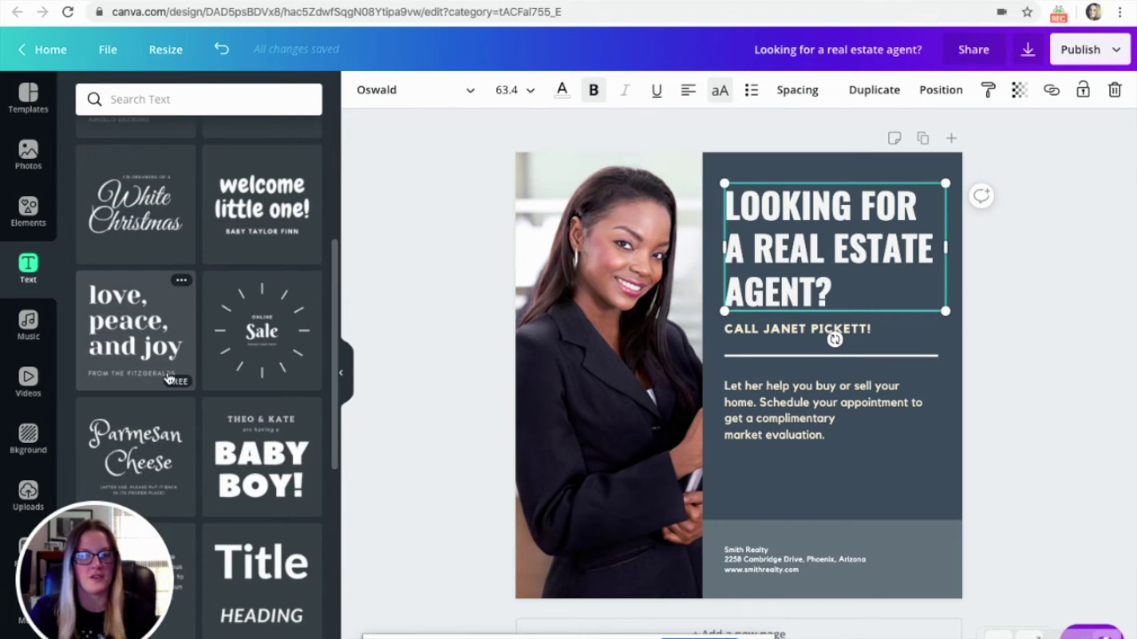
pyautogui.scroll(-2, 169, 378)
pyautogui.scroll(-1, 21, 418)
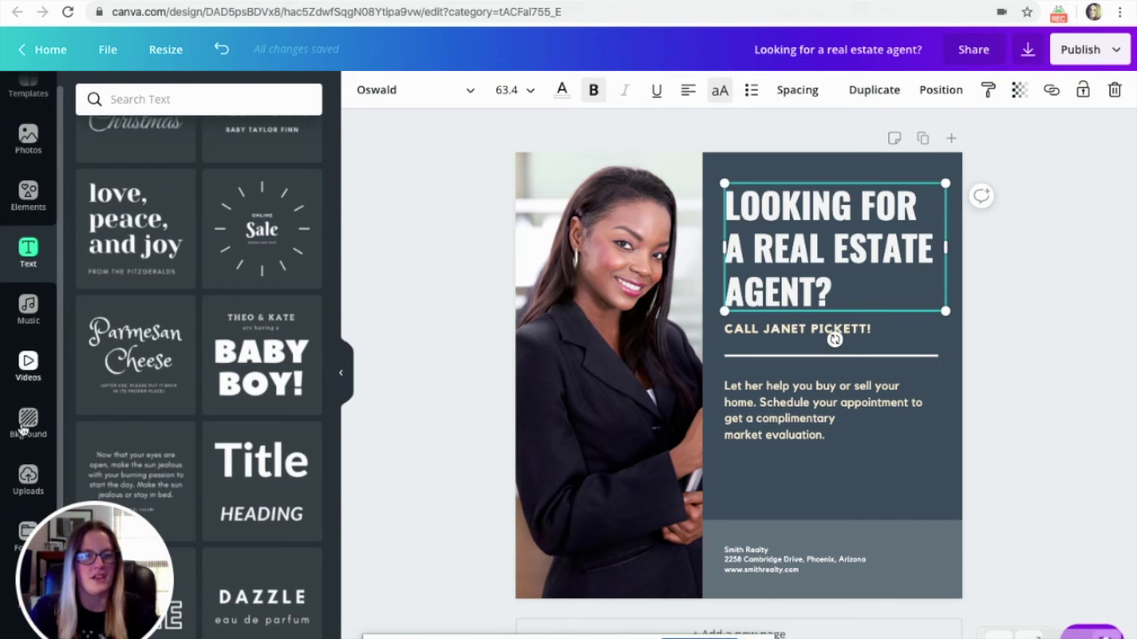
pyautogui.click(28, 480)
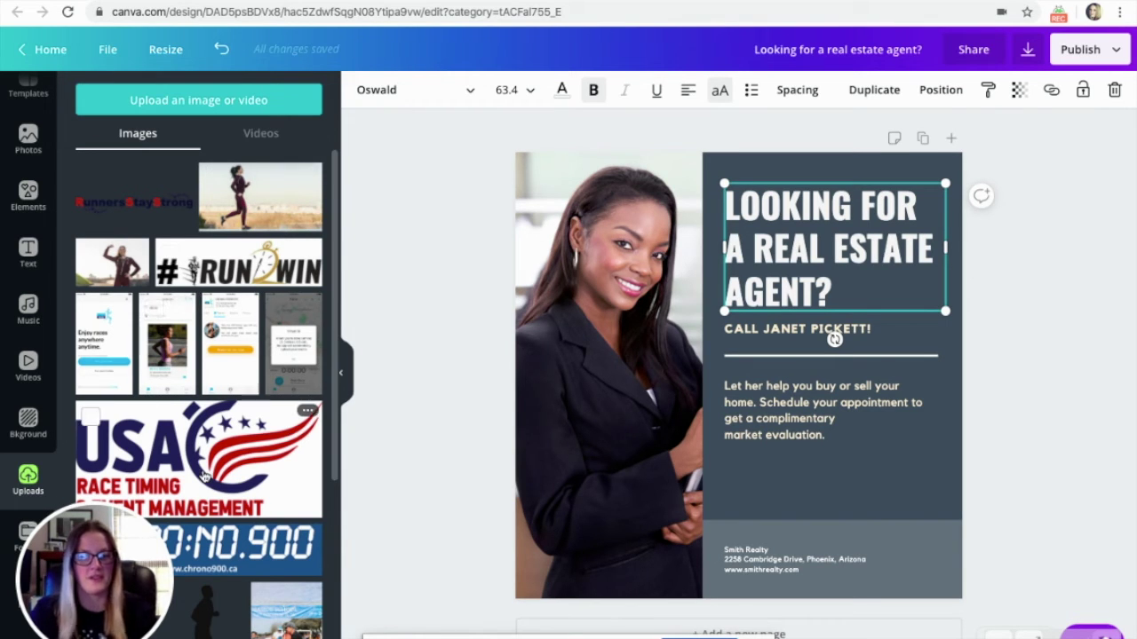
pyautogui.scroll(-5, 244, 480)
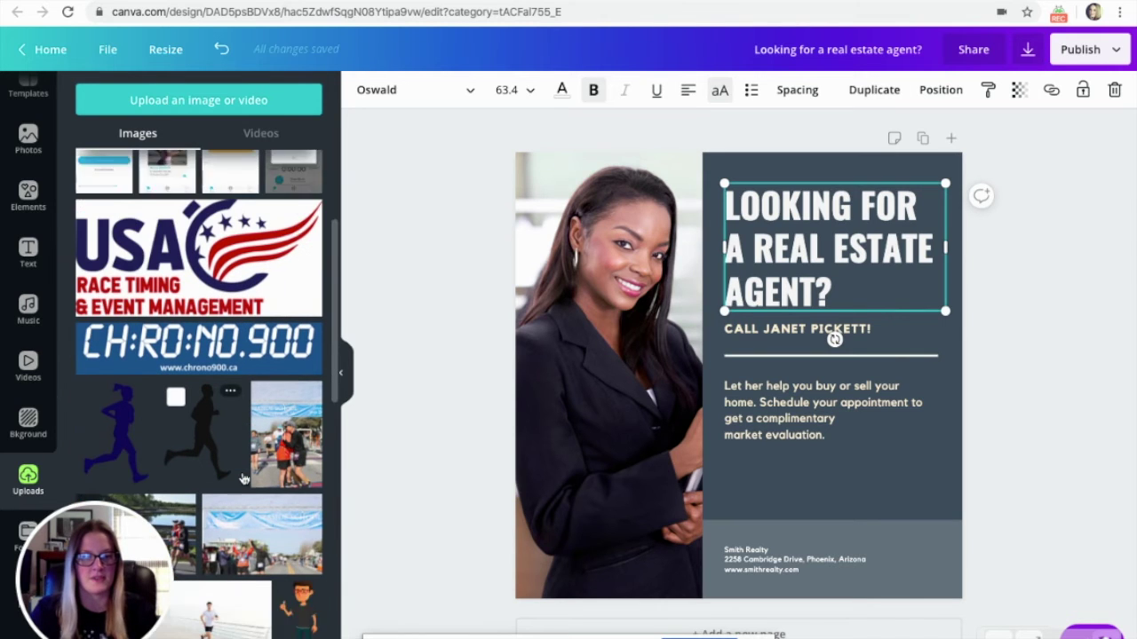
pyautogui.click(160, 317)
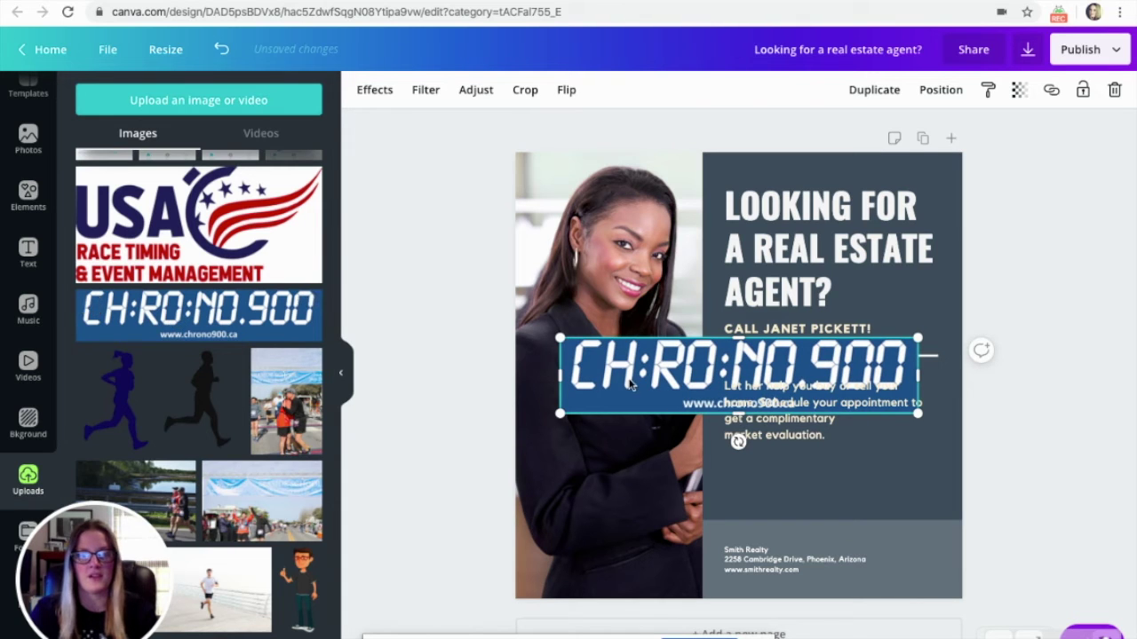
# Drop the CHRONO900 image into the photo frame, then undo until the woman's portrait returns.
pyautogui.moveTo(679, 359)
pyautogui.mouseDown()
pyautogui.moveTo(680, 346)
pyautogui.moveTo(710, 346)
pyautogui.moveTo(682, 353)
pyautogui.mouseUp()
pyautogui.moveTo(569, 396); pyautogui.dragTo(616, 274)
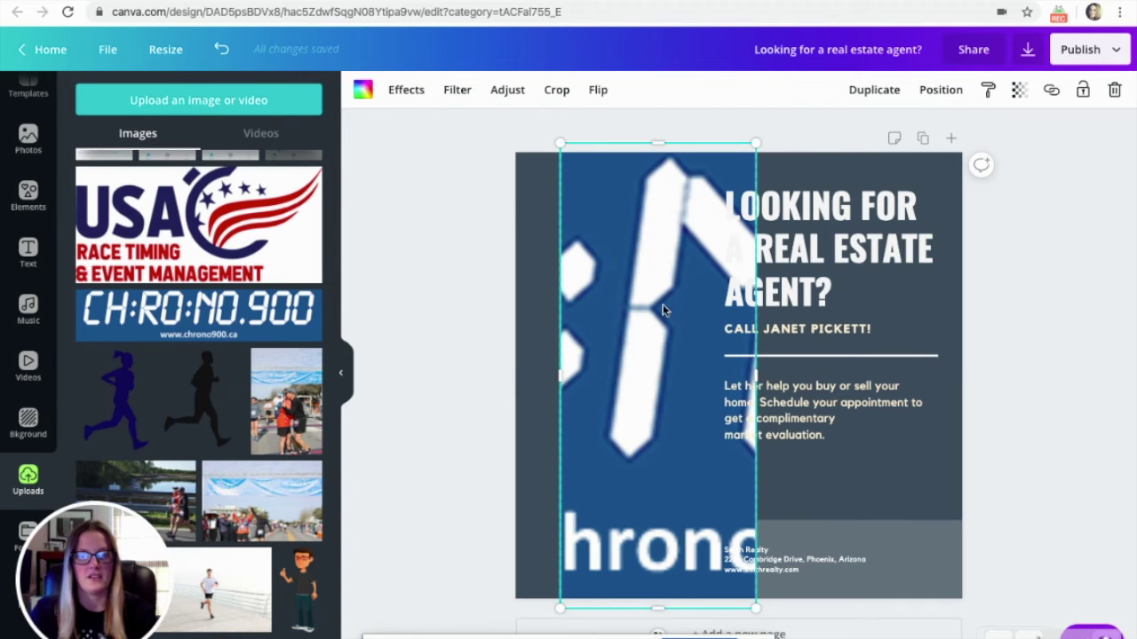
pyautogui.hotkey('ctrl', 'z')
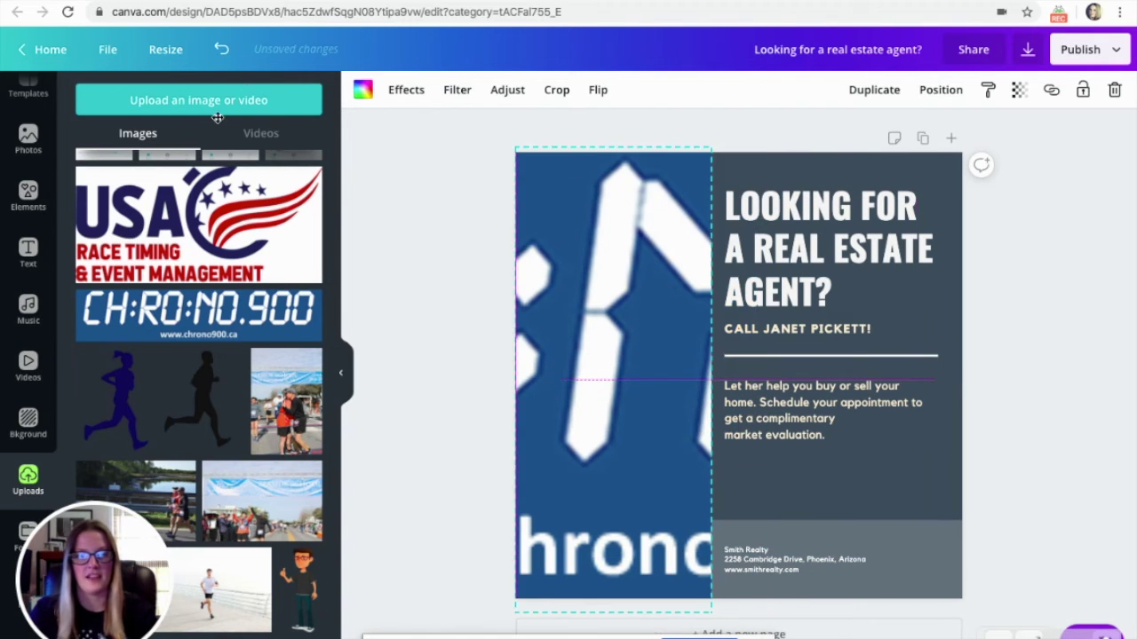
pyautogui.click(222, 52)
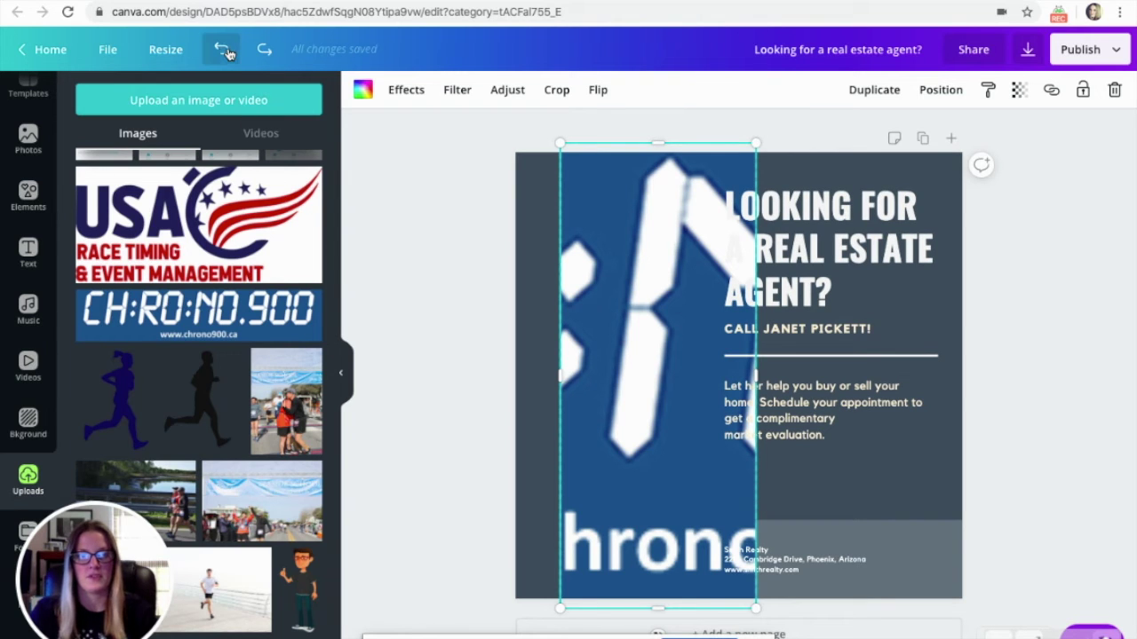
pyautogui.click(226, 52)
pyautogui.click(226, 52)
pyautogui.click(226, 52)
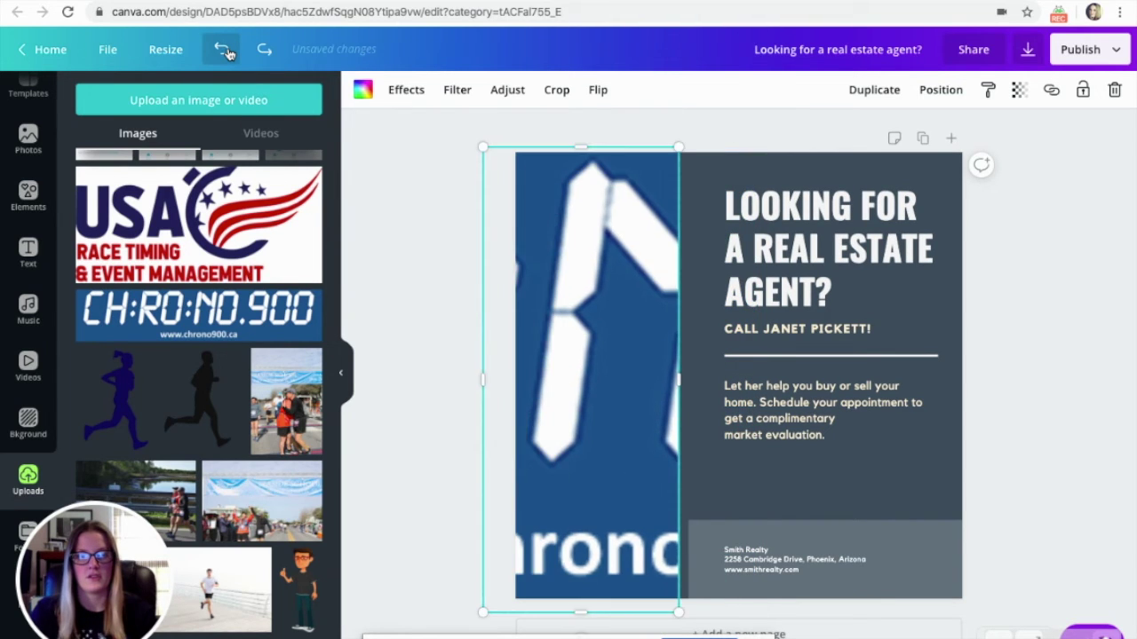
pyautogui.click(225, 52)
pyautogui.click(225, 53)
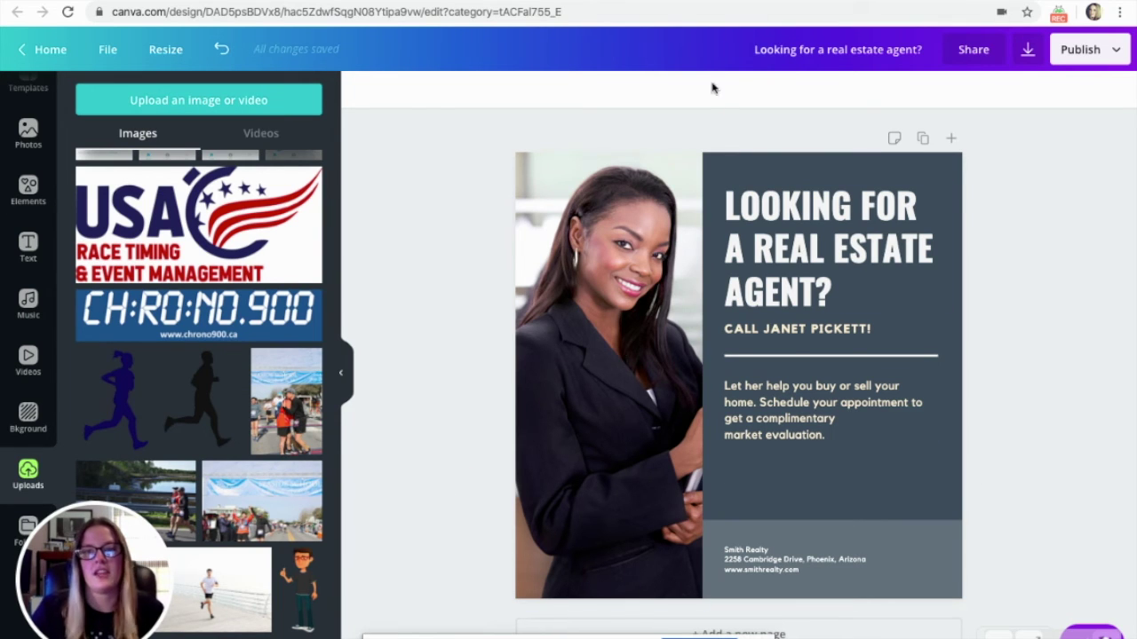
# Rename the design to 'Photo'.
pyautogui.click(822, 50)
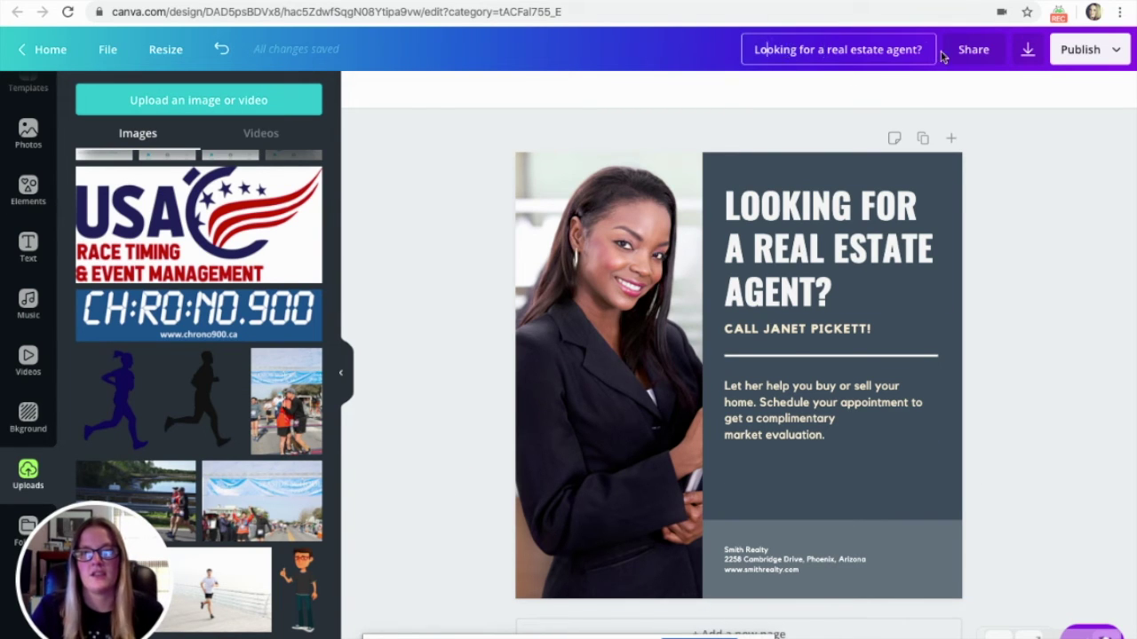
pyautogui.moveTo(926, 50); pyautogui.dragTo(750, 53)
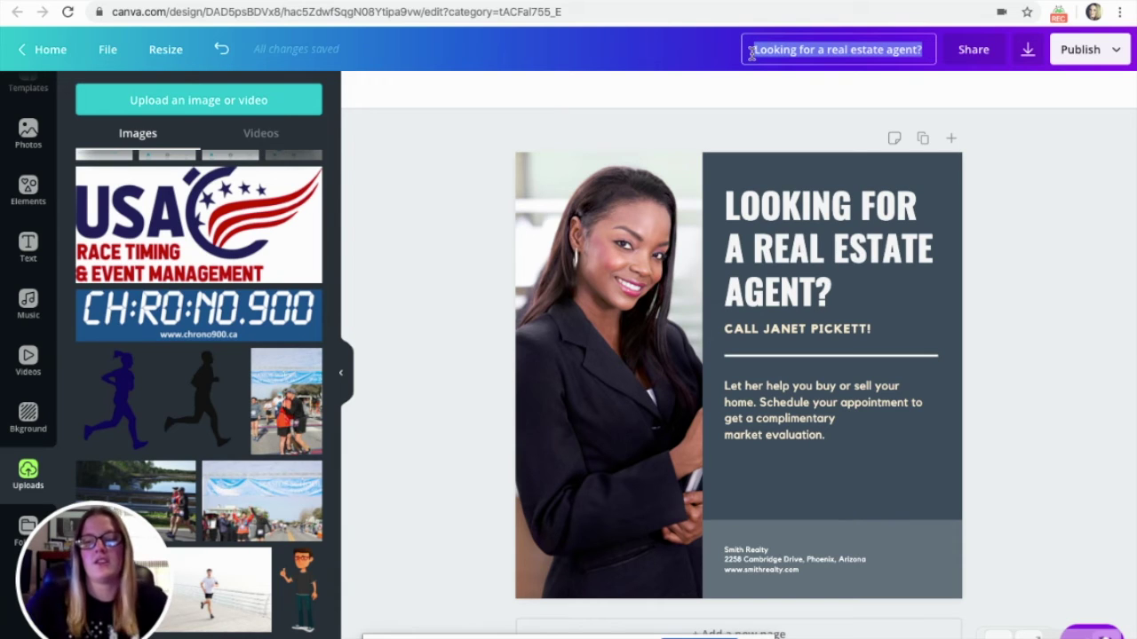
pyautogui.press('BackSpace')
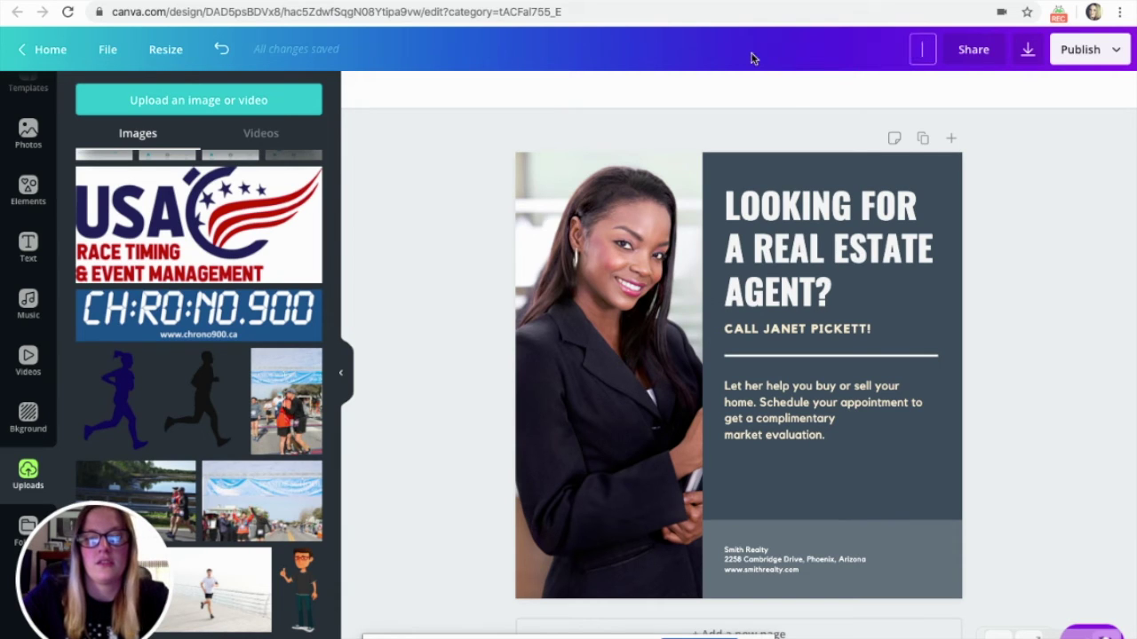
pyautogui.write('Photo')
pyautogui.press('Return')
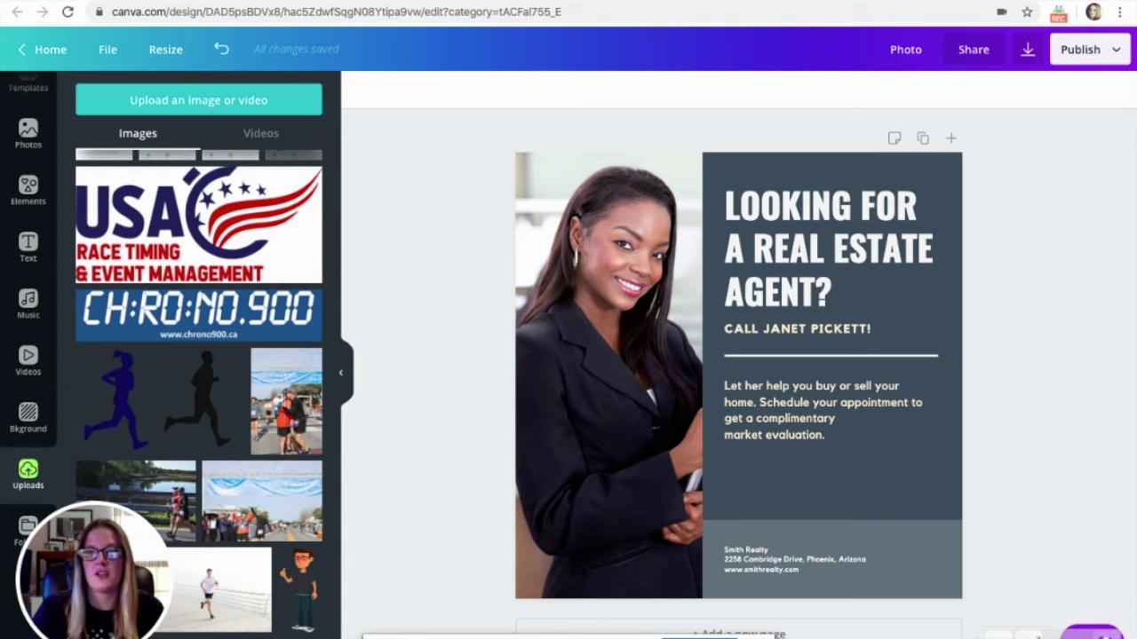
pyautogui.click(1027, 51)
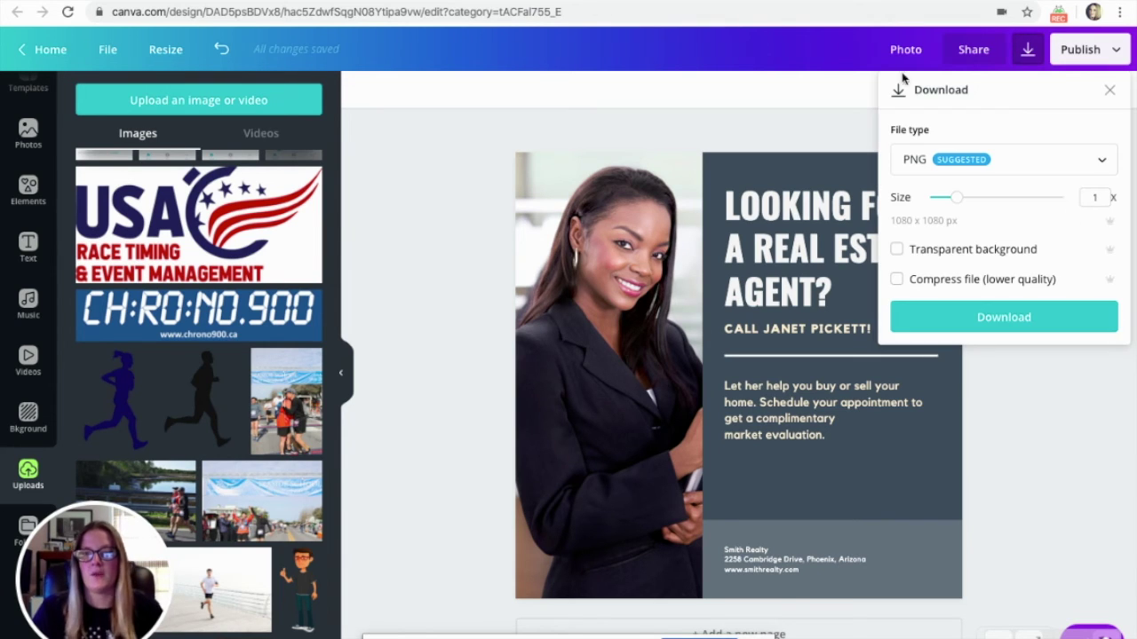
# Download the Photo design as a PNG at 1080 x 1080 px.
pyautogui.click(1105, 161)
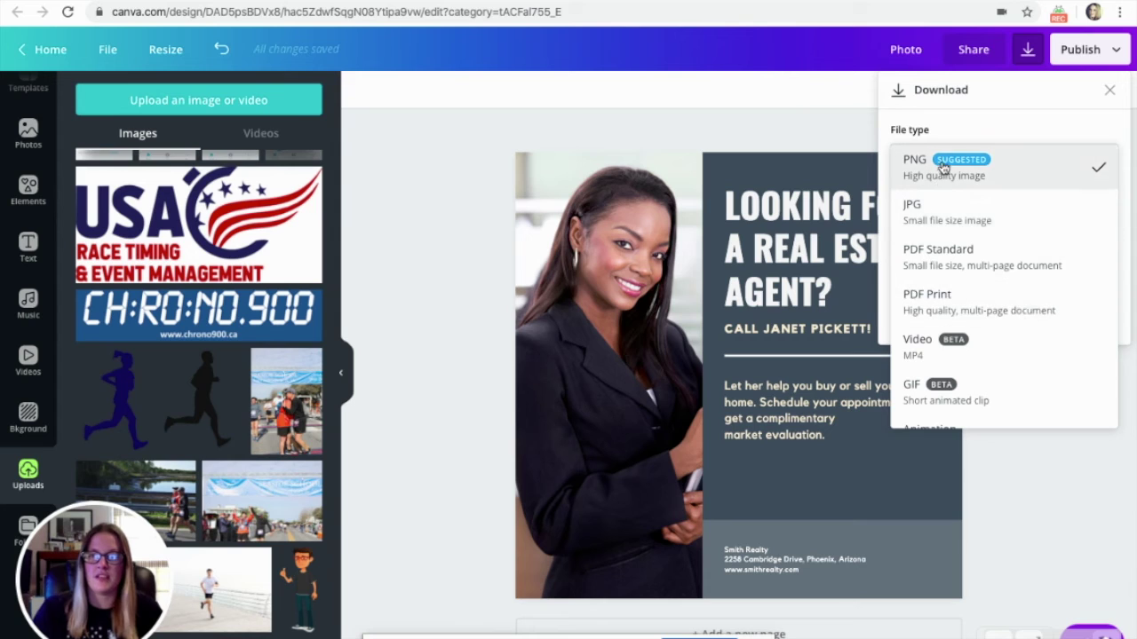
pyautogui.scroll(-1, 941, 174)
pyautogui.scroll(1, 1016, 172)
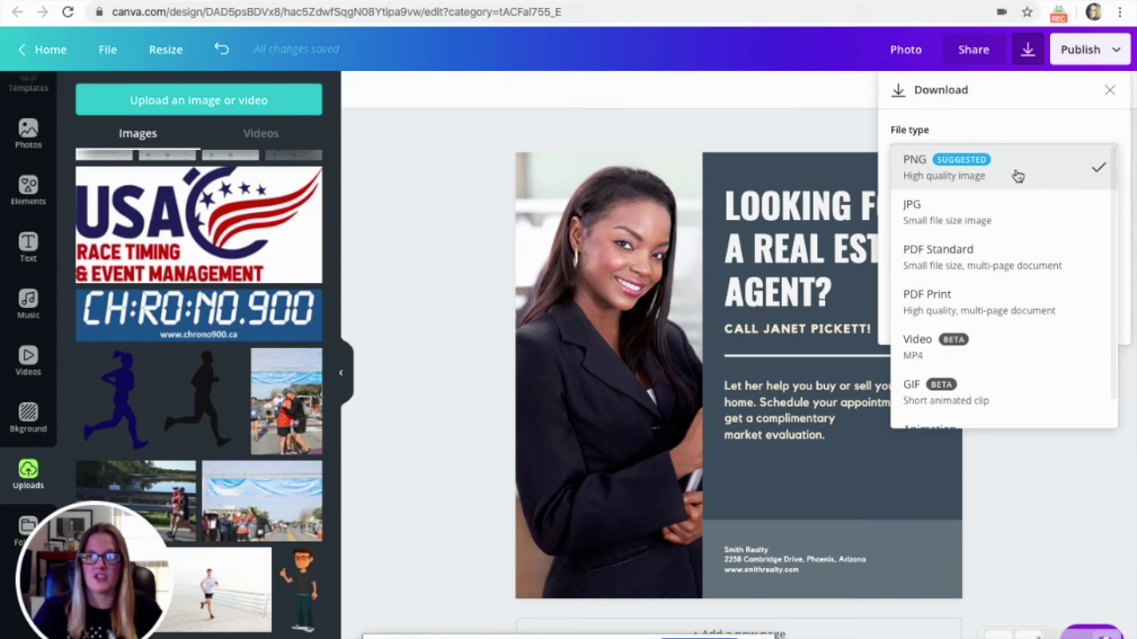
pyautogui.click(1017, 174)
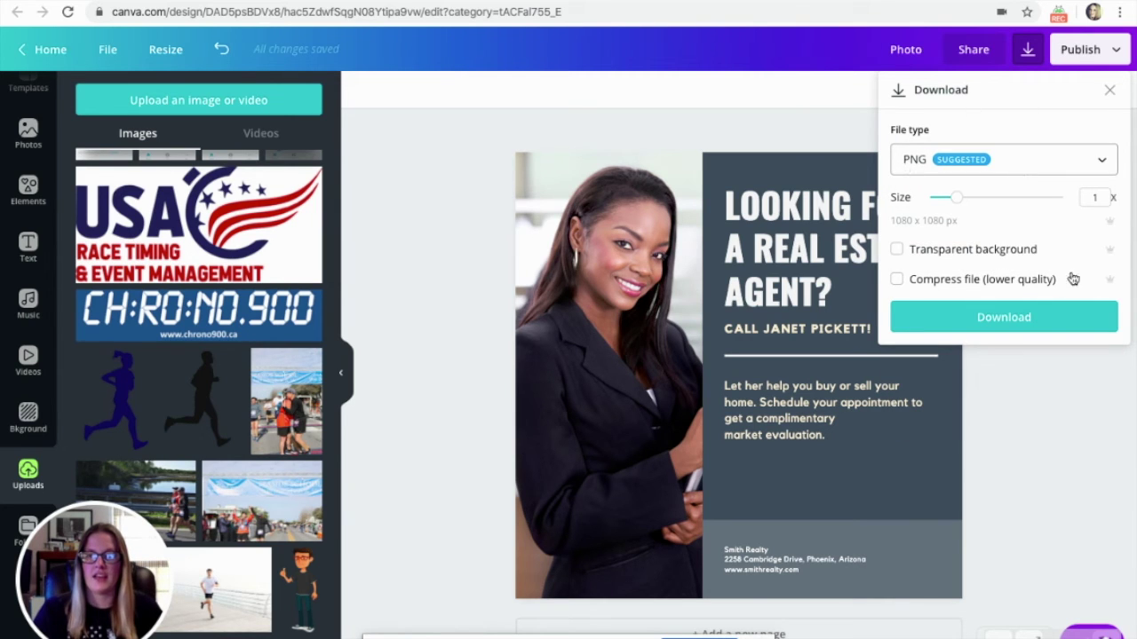
pyautogui.click(1018, 313)
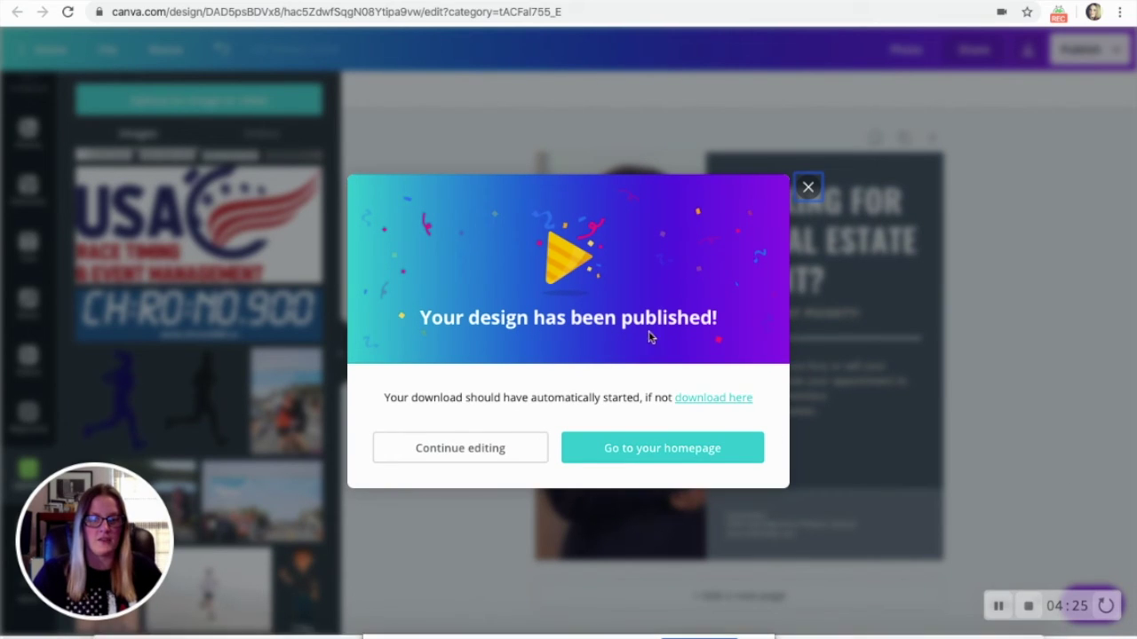
# Dismiss the published notice, save the design via File > Save, and return Home.
pyautogui.click(809, 189)
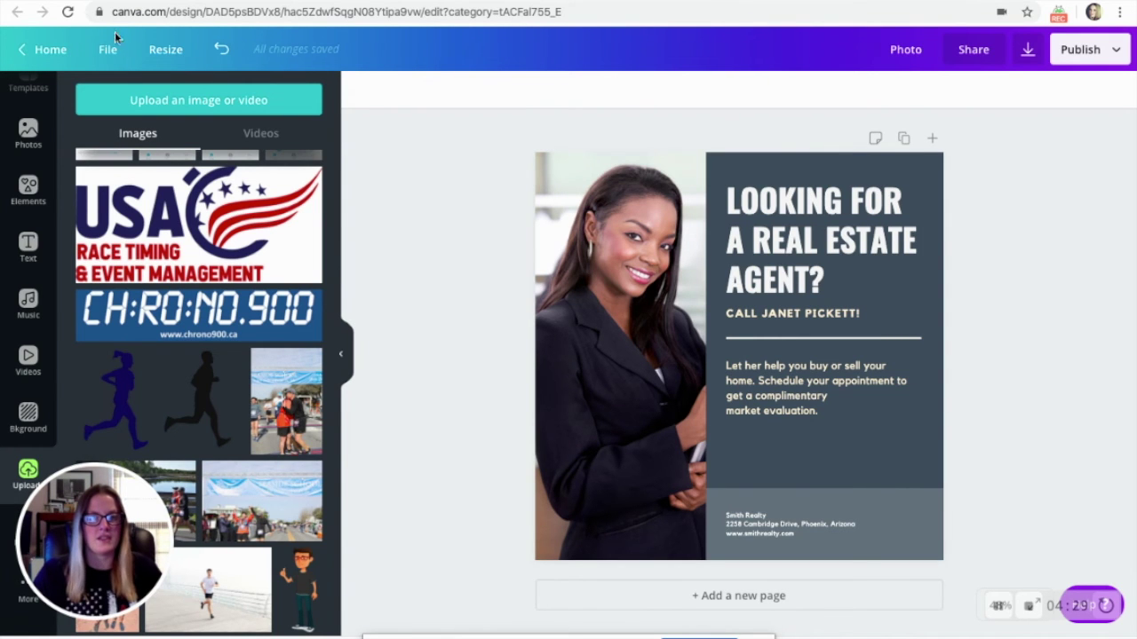
pyautogui.click(105, 52)
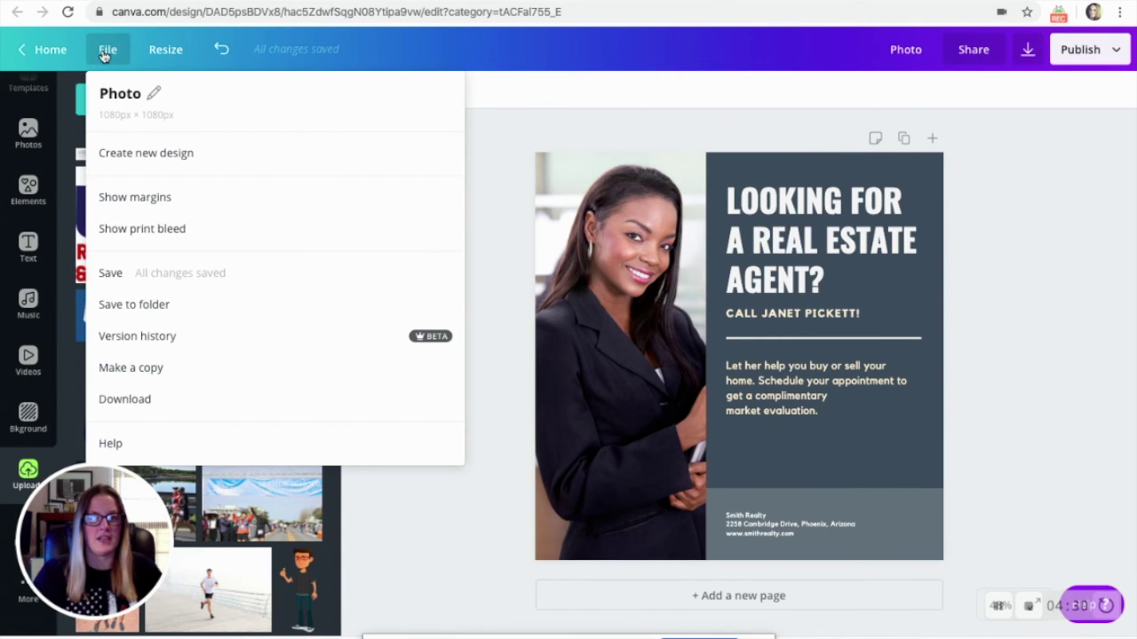
pyautogui.click(120, 272)
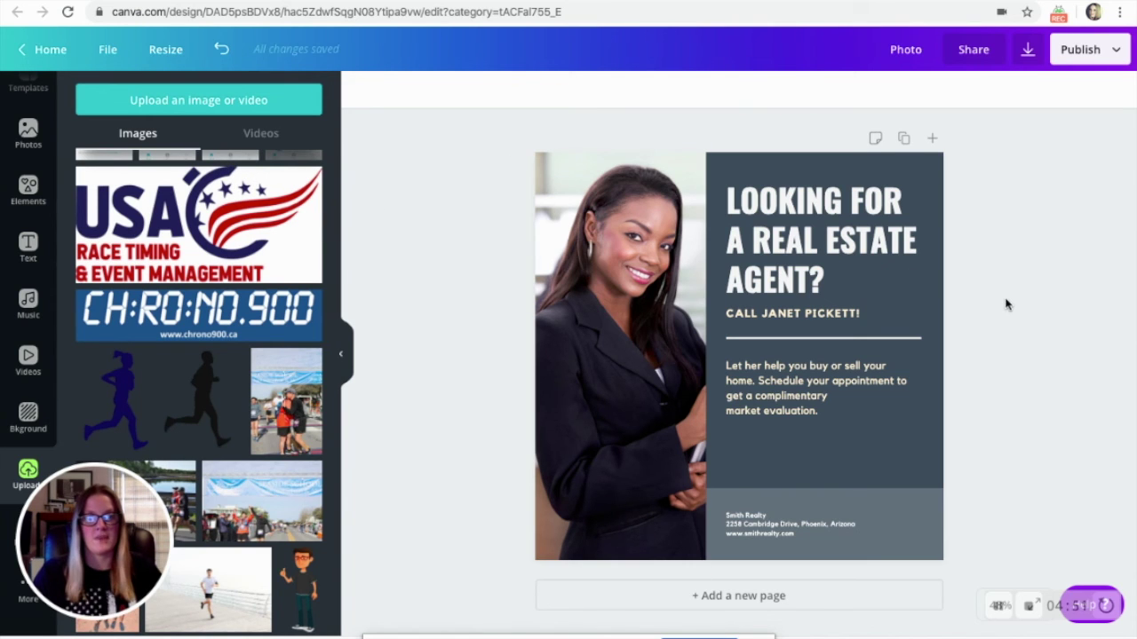
pyautogui.click(32, 54)
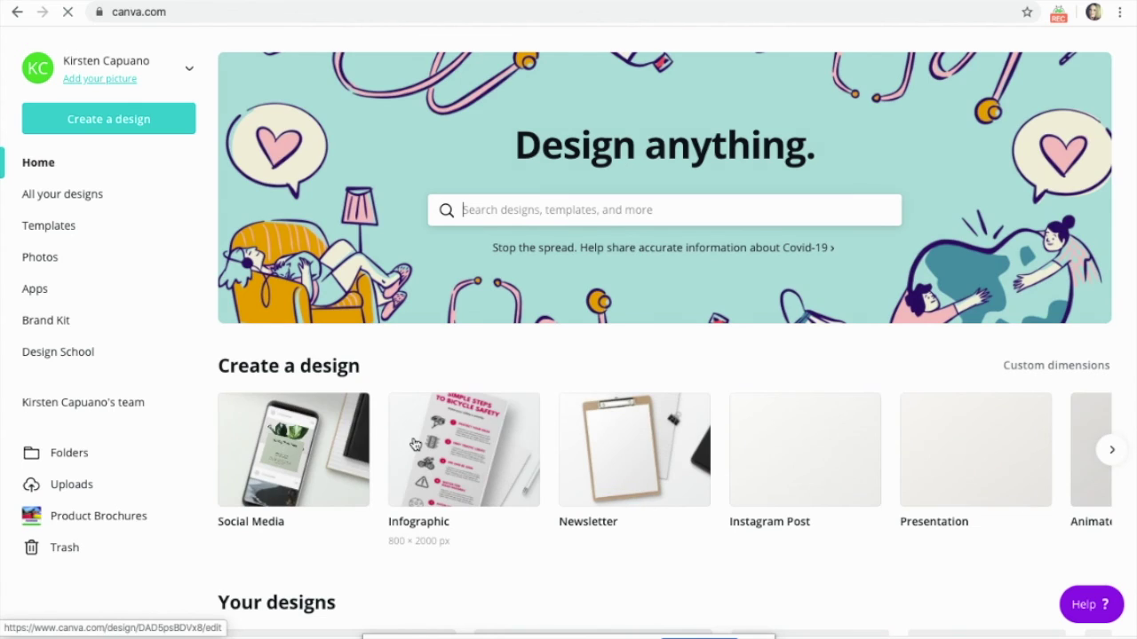
# Exit Chrome's full screen so a Finder Applications window appears beside Canva's home page.
pyautogui.scroll(-5, 415, 444)
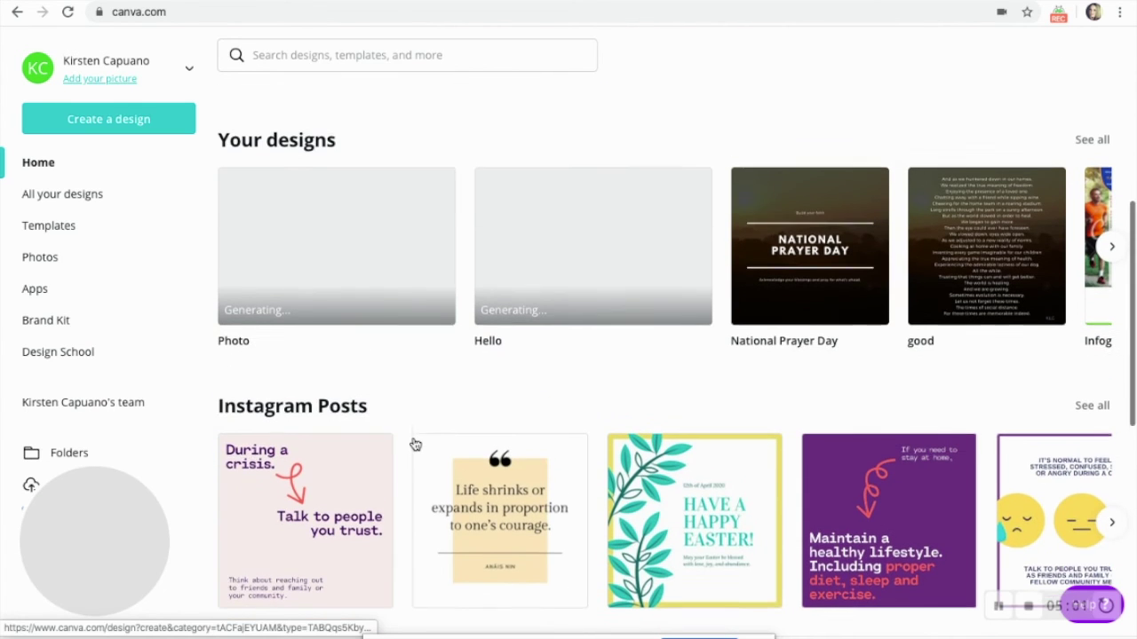
pyautogui.scroll(1, 415, 445)
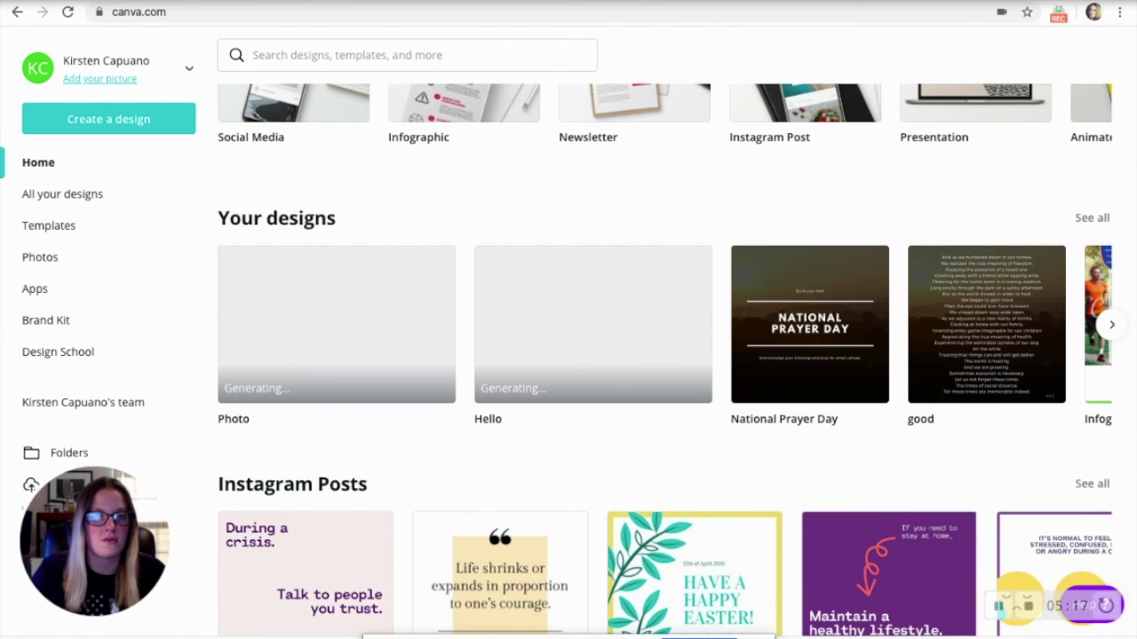
pyautogui.moveTo(46, 4)
pyautogui.click(47, 3)
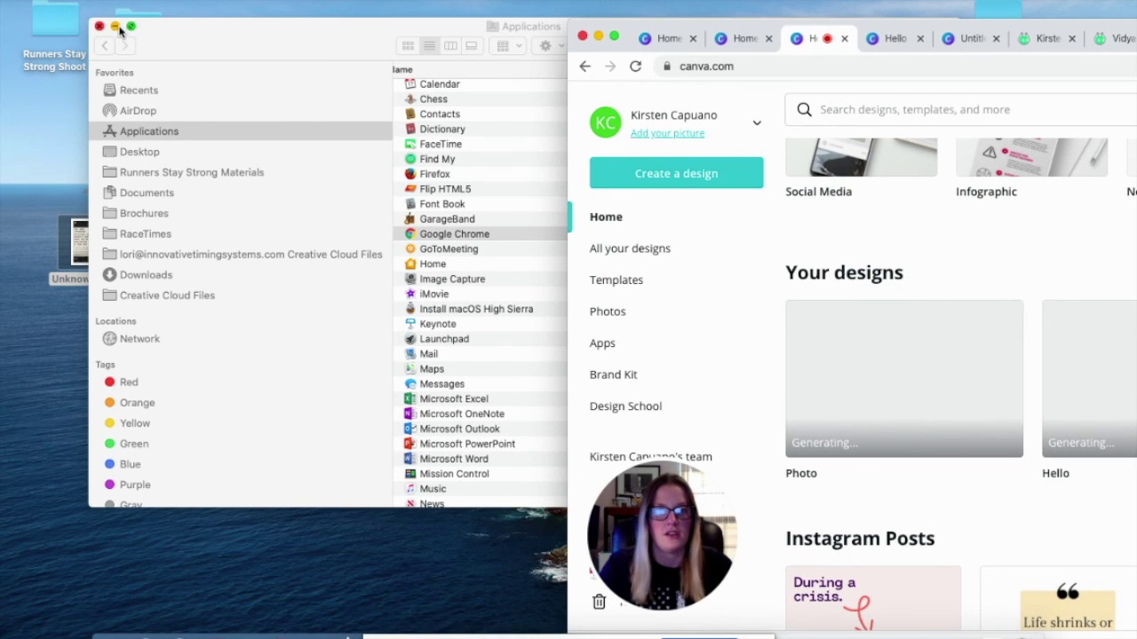
# Minimize the Finder window, drop Photo.png onto the desktop, and open it in Preview.
pyautogui.click(114, 27)
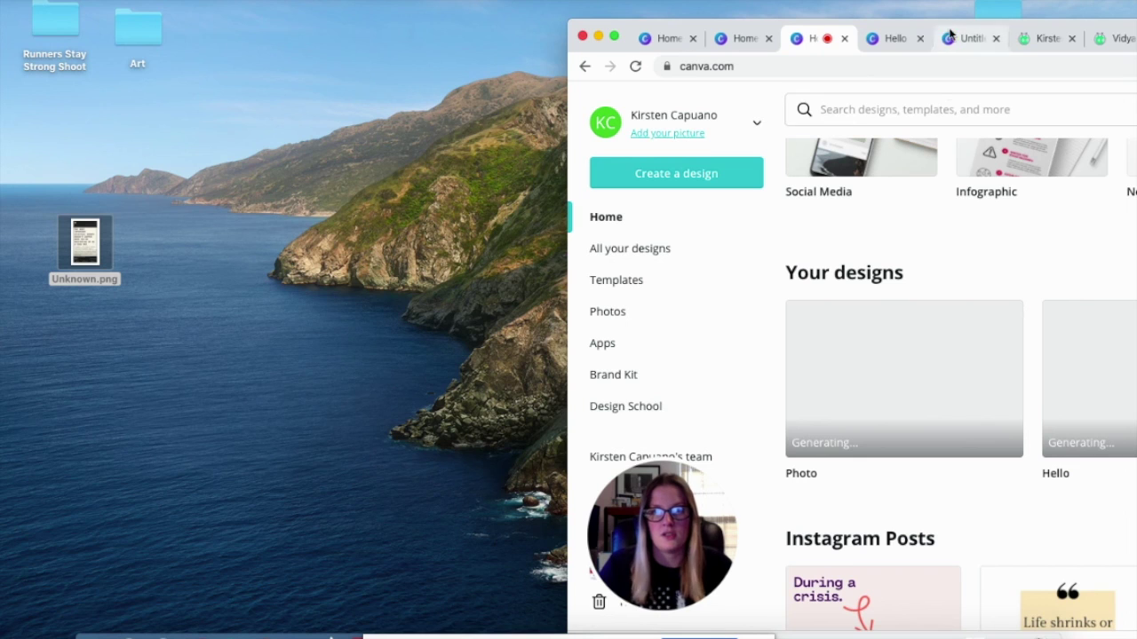
pyautogui.moveTo(906, 29); pyautogui.dragTo(900, 0)
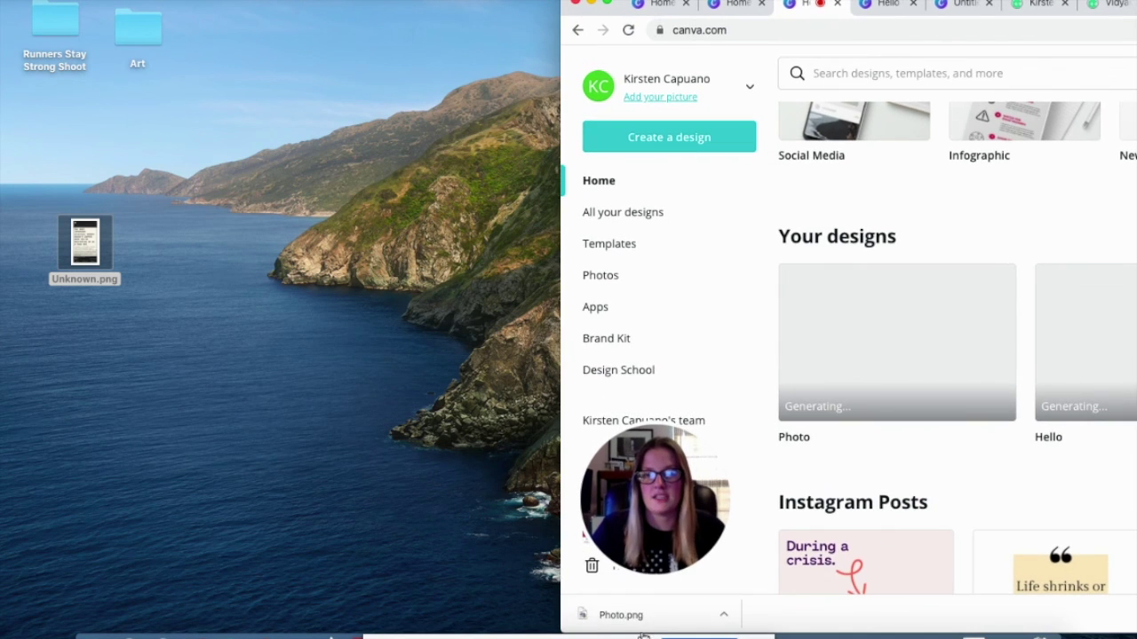
pyautogui.moveTo(286, 500); pyautogui.dragTo(289, 502)
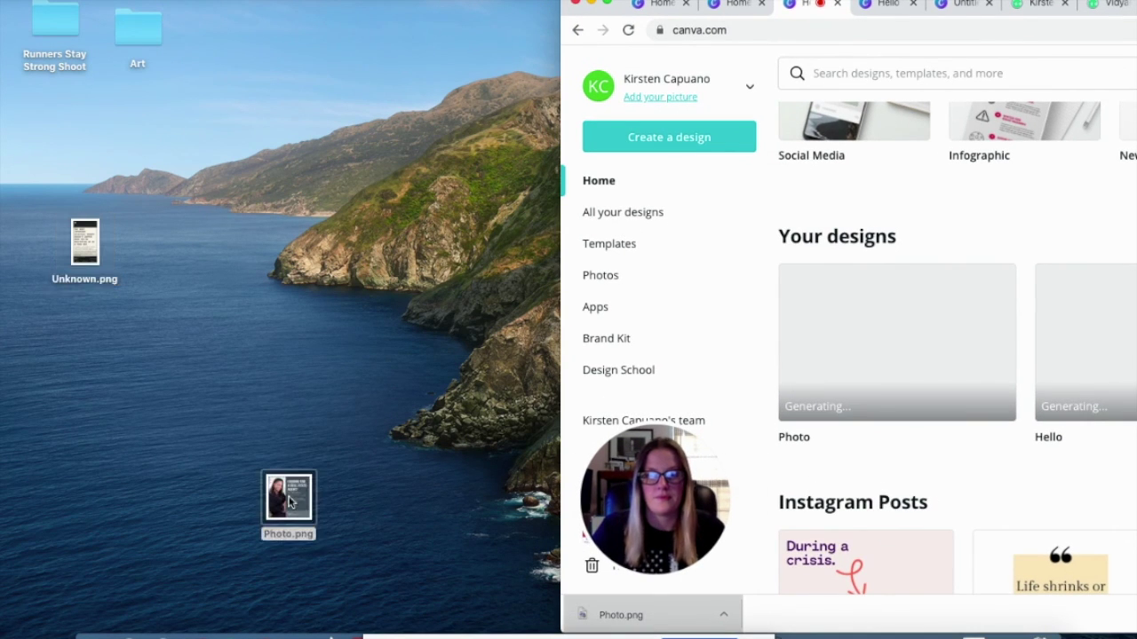
pyautogui.click(288, 502)
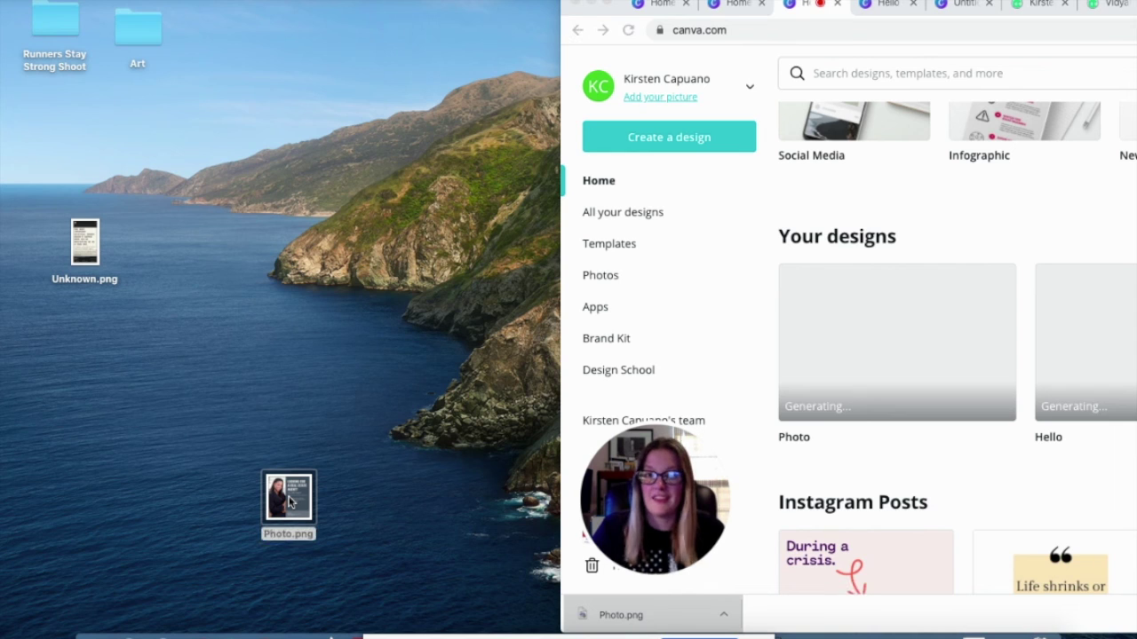
pyautogui.doubleClick(289, 502)
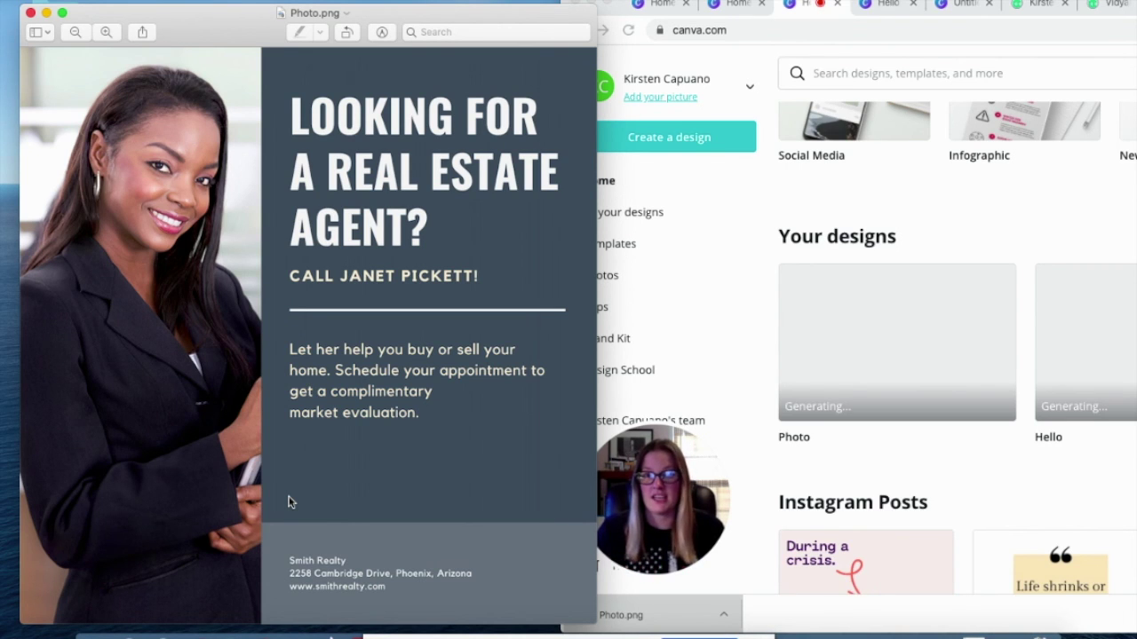
# Close the flyer in Preview, then widen and shift the Chrome window left to show more designs.
pyautogui.click(31, 13)
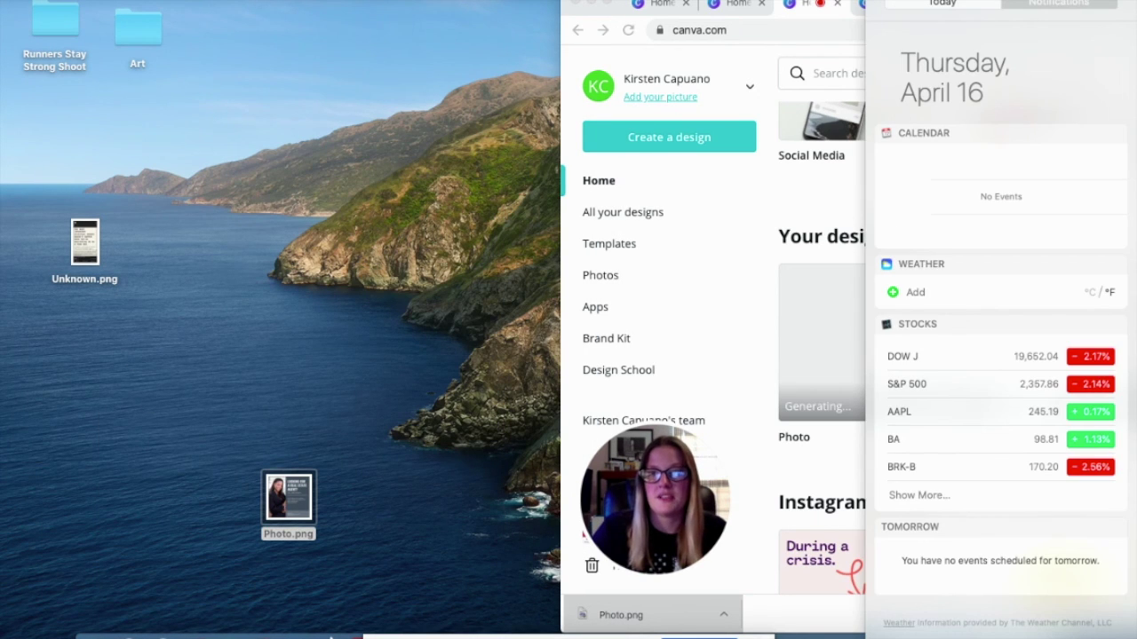
pyautogui.moveTo(561, 355); pyautogui.dragTo(137, 355)
pyautogui.moveTo(463, 6); pyautogui.dragTo(410, 6)
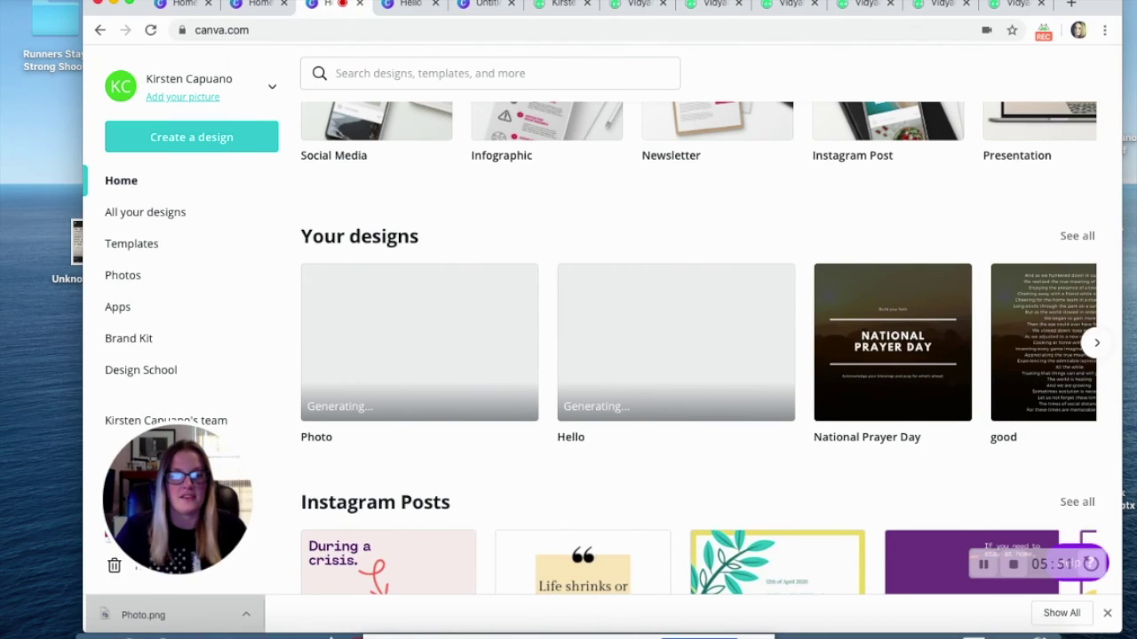